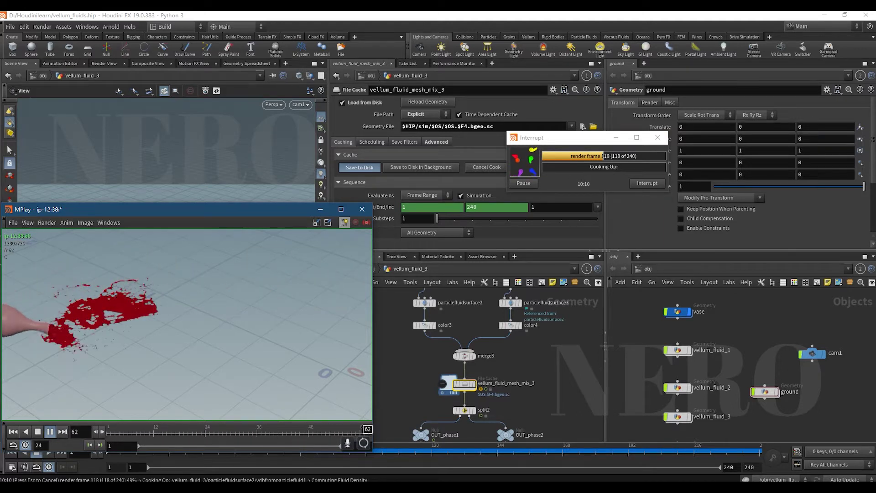
- Switch to the browser showing the thin glass flip cheers YouTube video and move the Interrupt window
key("alt+Tab")
left_click(593, 133)
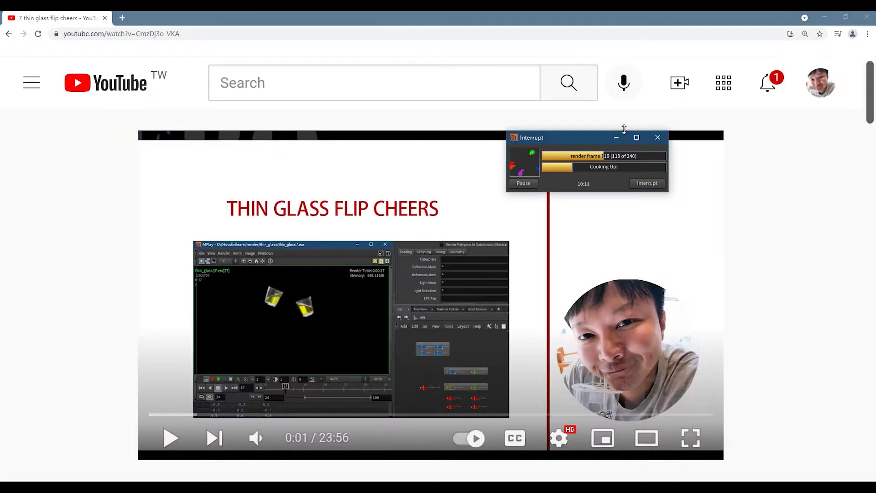
left_click_drag(567, 146, 579, 106)
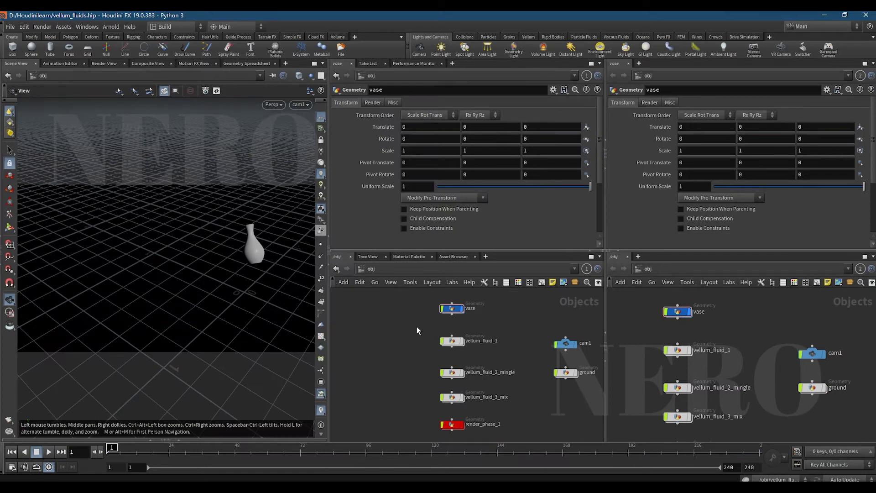
- Open the vase geometry network and examine the displayed OUT_vase result in the viewport
double_click(452, 309)
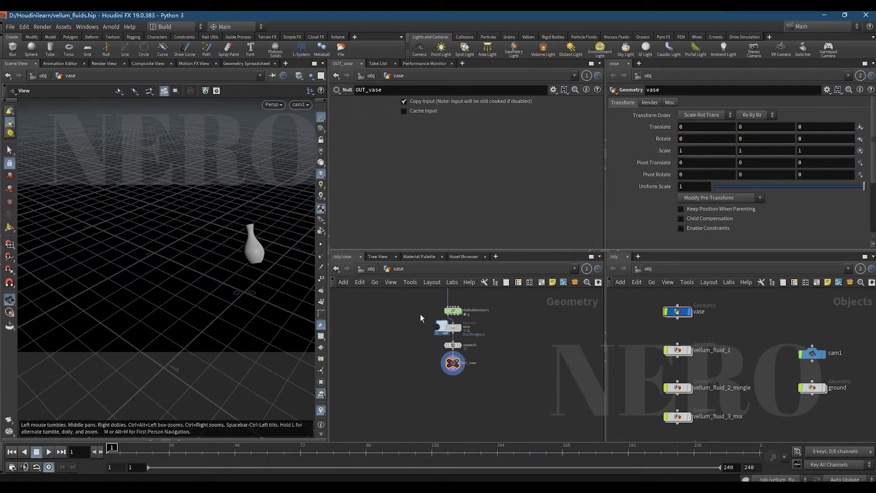
left_click_drag(216, 249, 219, 251)
left_click_drag(111, 452, 103, 421)
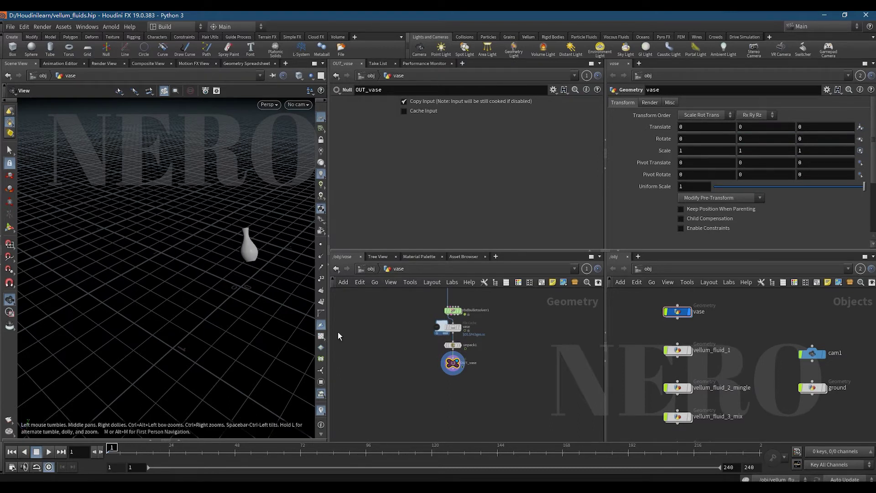
- Open the vellum_fluid_1 network and display its reverse1 node to examine the liquid volume inside the vase
left_click(371, 269)
left_click_drag(467, 352, 450, 343)
double_click(451, 341)
left_click_drag(395, 299, 494, 308)
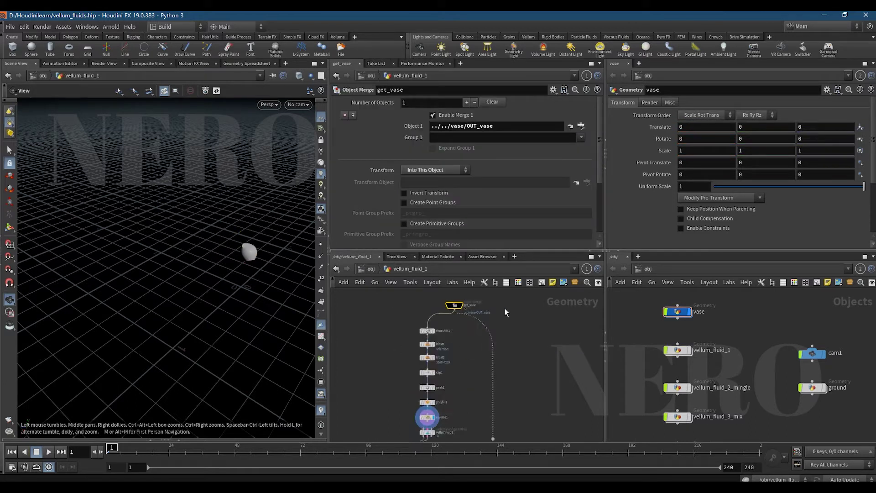
scroll(391, 368, "up", 3)
left_click(442, 391)
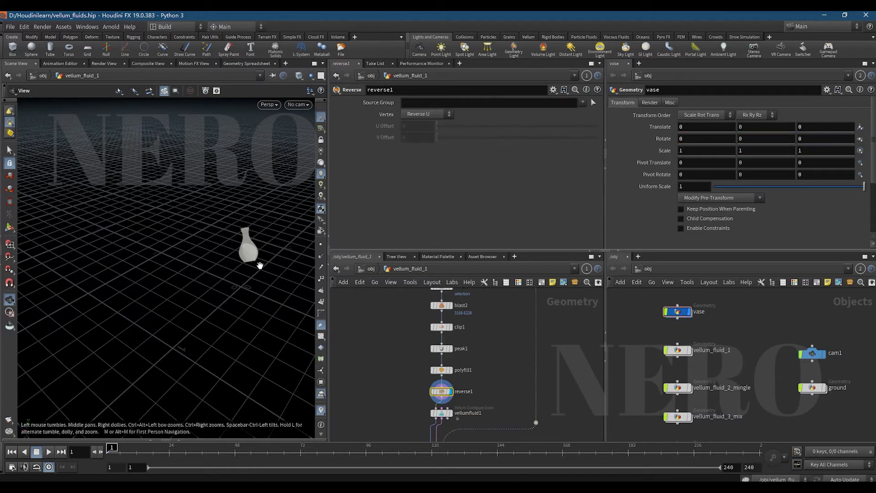
scroll(260, 266, "up", 10)
middle_click_drag(405, 413, 420, 349)
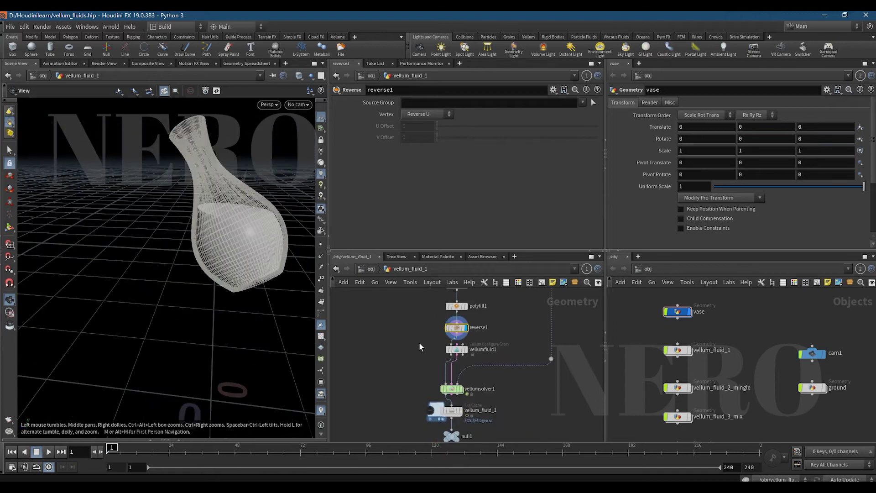
- Display the vellumfluid1 node and add a separate Vellum Configure Fluid node beside it
left_click(452, 350)
key("Tab")
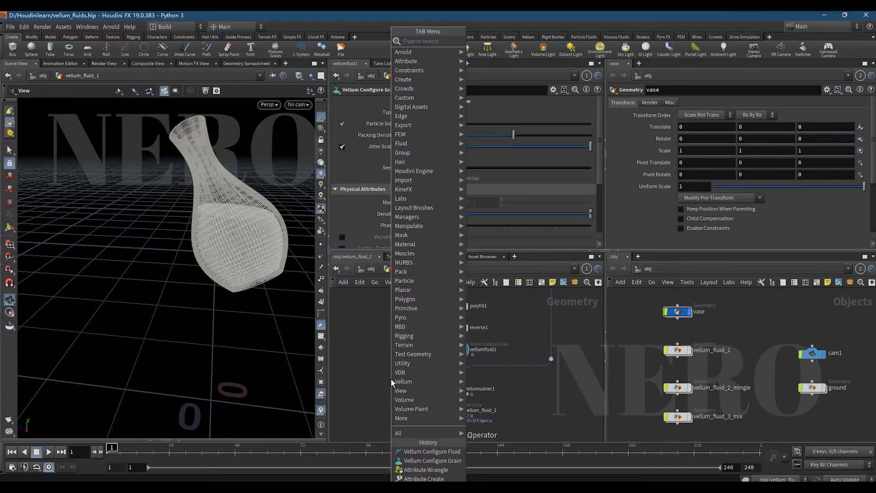
type("ve con")
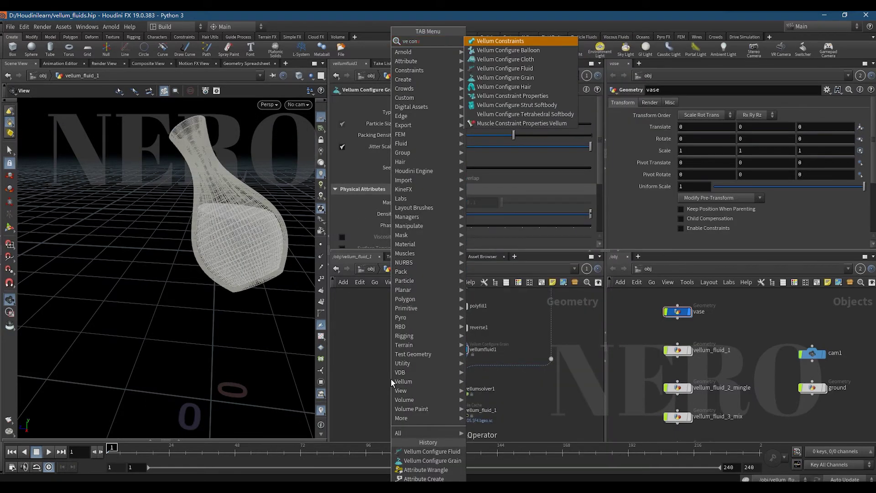
key("Down")
key("Down")
key("Down")
key("Return")
left_click(391, 379)
- Try the Grain and Fluid types on the newly added Vellum node and delete the node
left_click(418, 113)
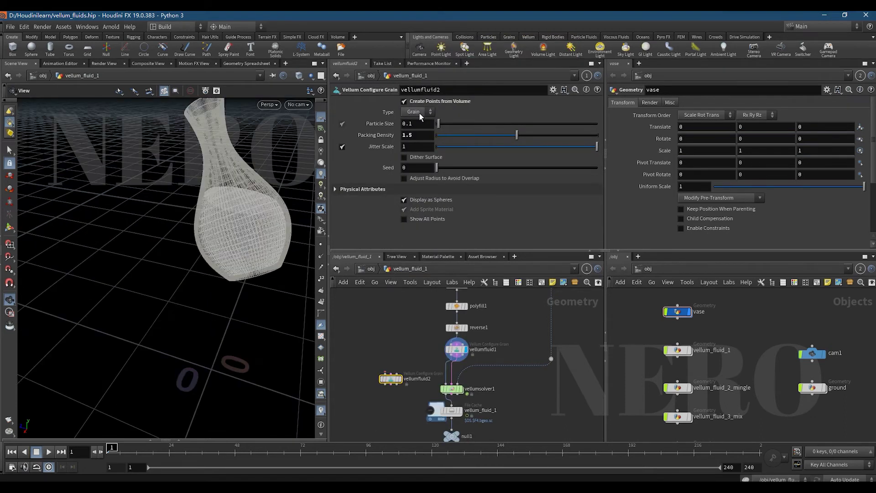
left_click(419, 113)
left_click(411, 130)
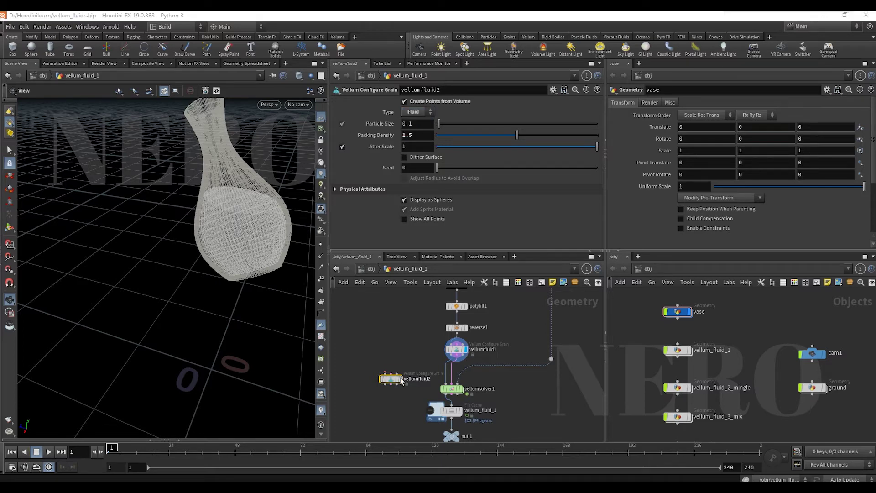
key("Delete")
- Examine the vellumfluid1 particles and physical attributes, toggling their display as spheres
scroll(245, 202, "up", 10)
scroll(257, 193, "down", 8)
scroll(387, 232, "down", 3)
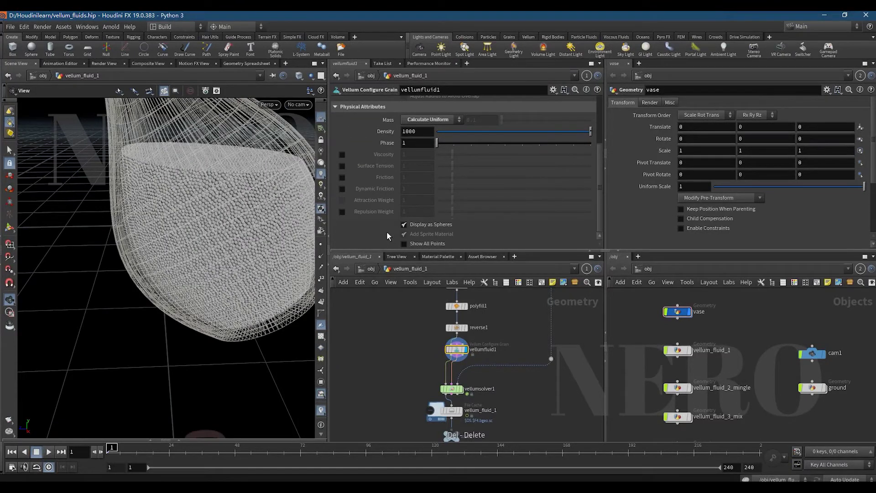
left_click(405, 224)
scroll(281, 213, "up", 2)
scroll(279, 215, "up", 2)
mouse_move(260, 231)
left_mouse_down()
mouse_move(268, 197)
mouse_move(236, 187)
mouse_move(258, 210)
mouse_move(267, 236)
left_mouse_up()
left_click(424, 233)
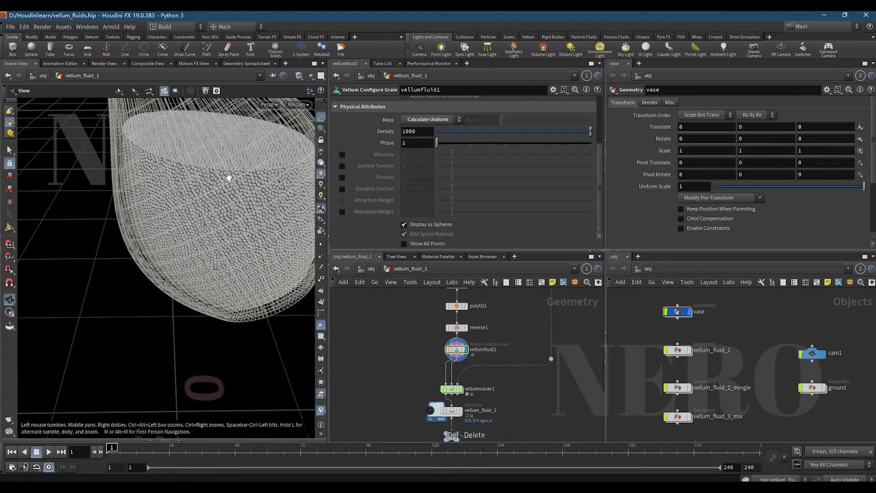
left_click_drag(221, 195, 244, 167)
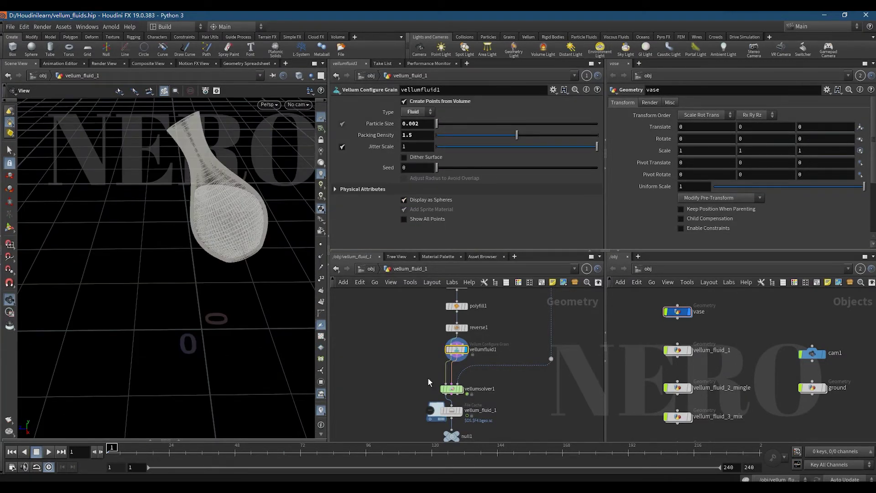
- Display the vellumsolver1 node and examine its advanced fluid settings
middle_click_drag(428, 378, 398, 336)
left_click(441, 334)
scroll(410, 342, "up", 1)
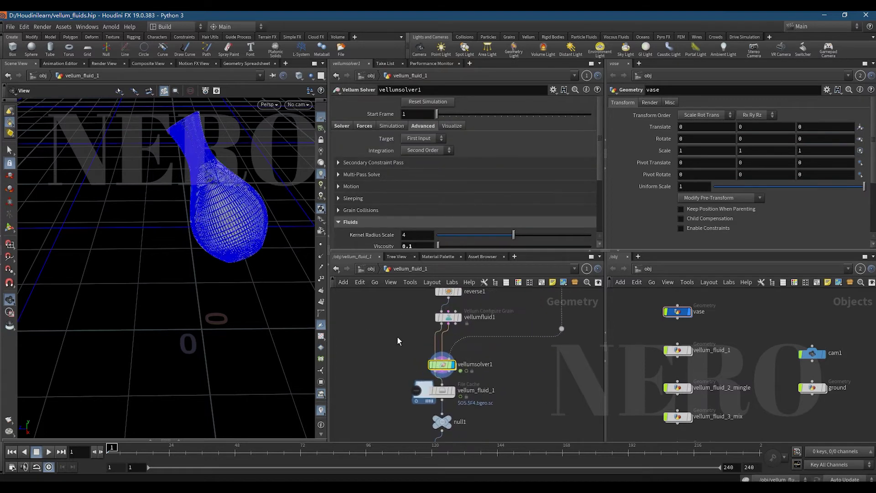
scroll(397, 338, "down", 2)
middle_click_drag(400, 374, 397, 341)
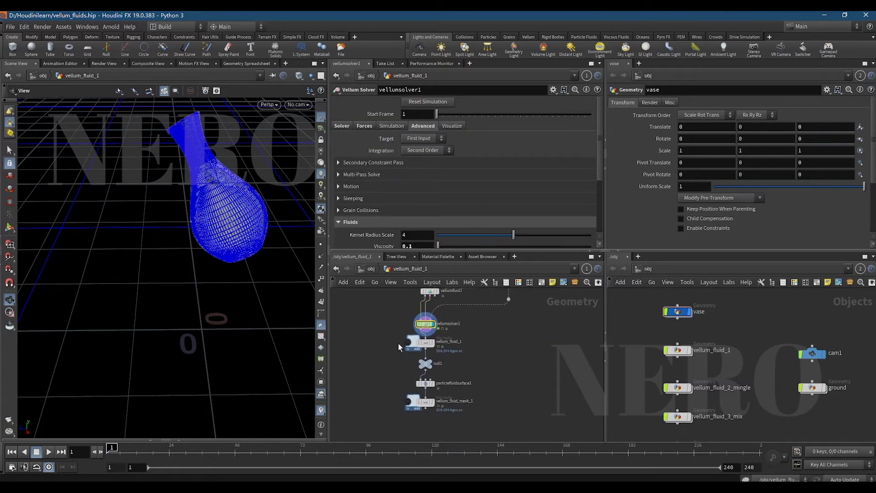
- Display the vellum_fluid_1 file cache and play back the cached particle simulation
scroll(397, 341, "up", 2)
left_click(449, 342)
right_click_drag(254, 198, 263, 256)
middle_click_drag(262, 255, 270, 274)
key("Up")
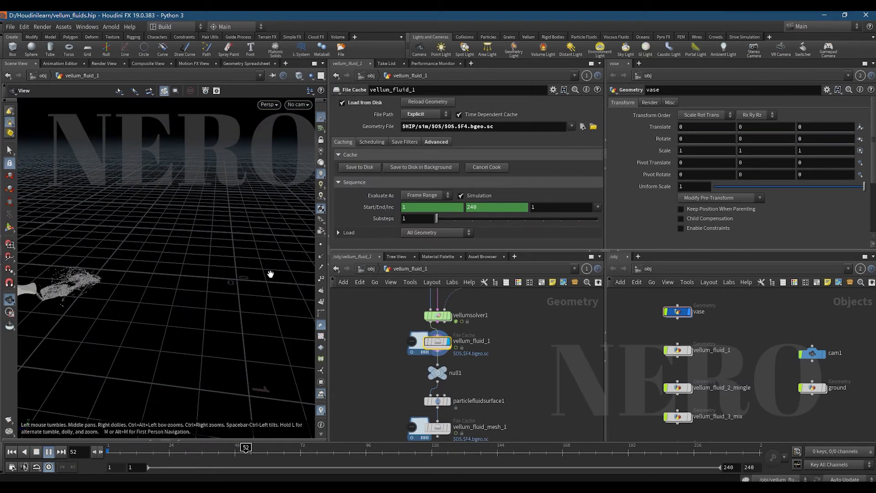
key("Up")
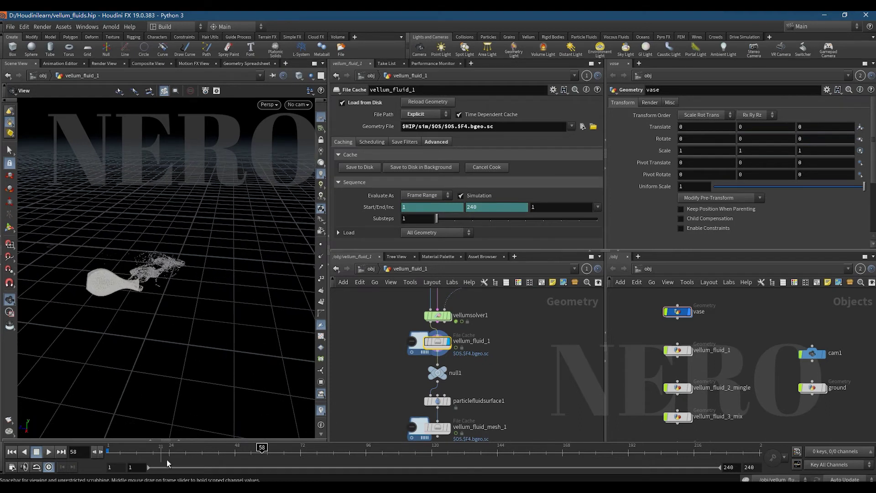
- Display the vellum_fluid_mesh_1 cache from frame 1 and scrub to frame 39 to examine the meshed fluid
left_click_drag(219, 448, 111, 449)
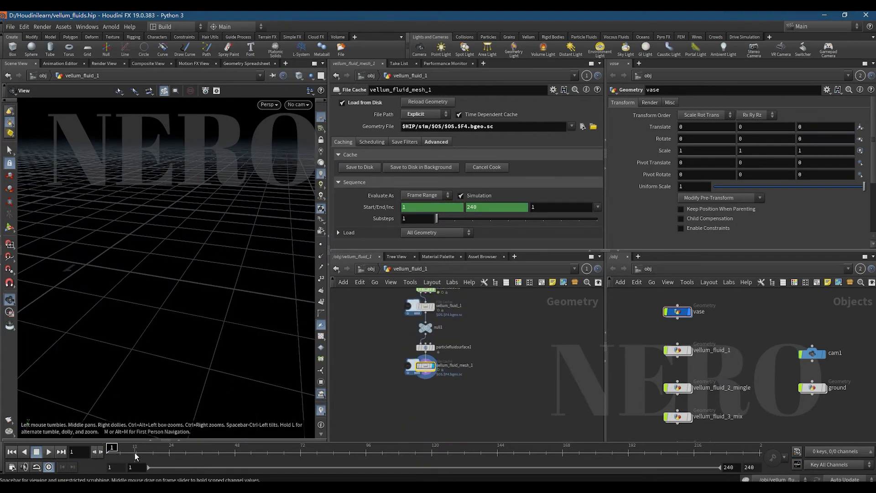
left_click_drag(135, 456, 197, 452)
left_click_drag(164, 319, 214, 320)
left_click_drag(146, 451, 210, 454)
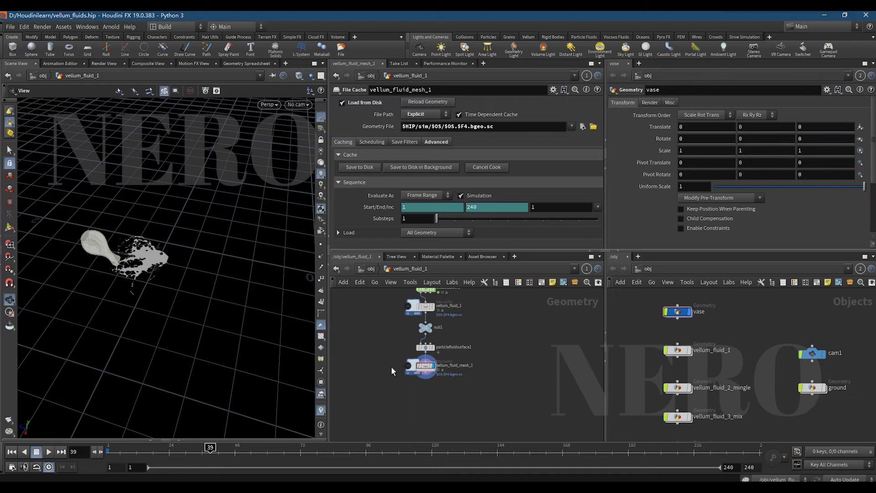
left_click_drag(164, 269, 191, 278)
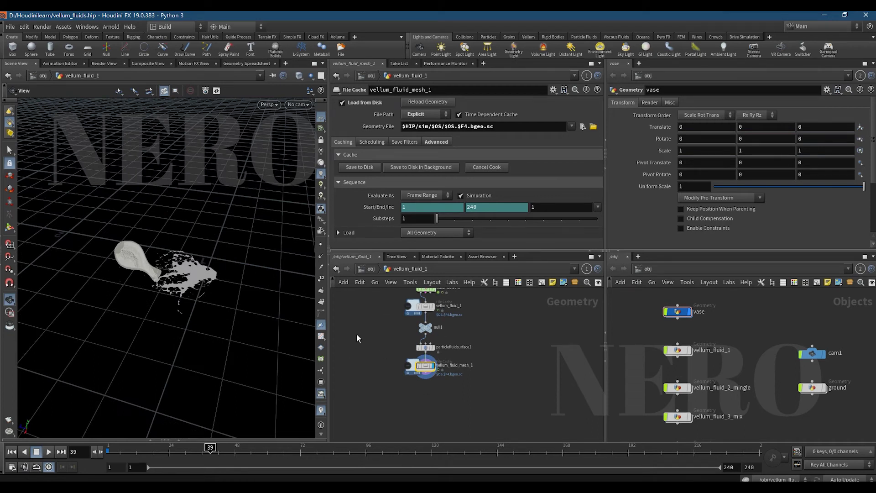
- Return to the object level and open the vellum_fluid_2_mingle network
scroll(412, 327, "up", 10)
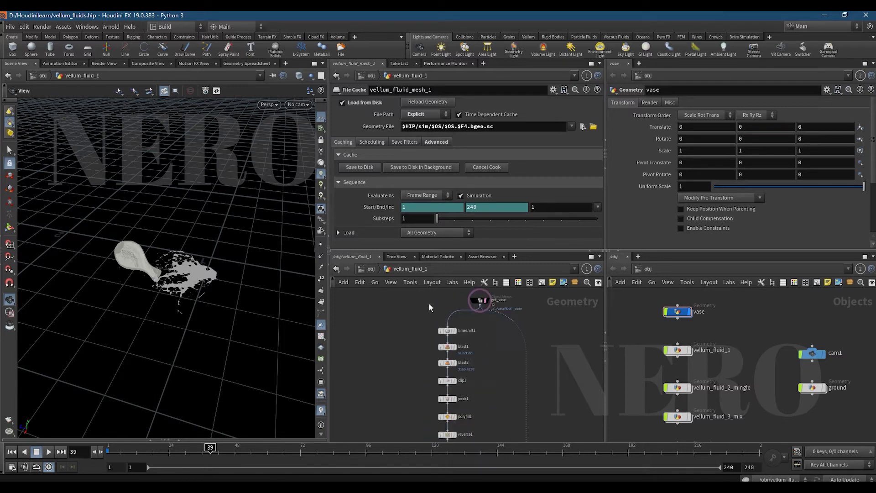
left_click(371, 269)
left_click(454, 332)
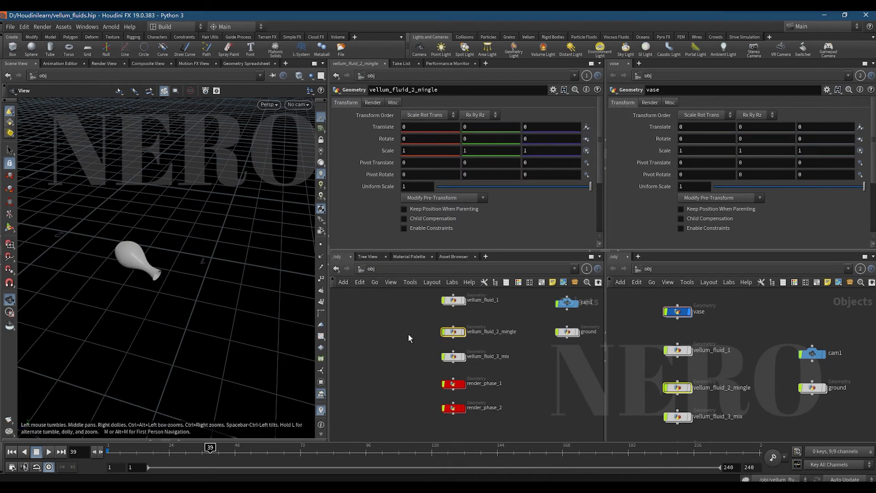
scroll(409, 334, "up", 2)
double_click(451, 332)
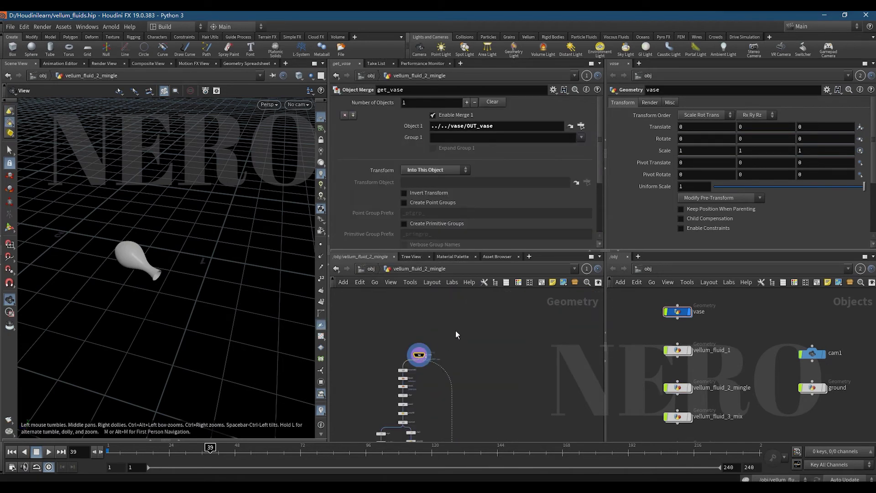
- Display the mingle network's reverse1 node at frame 1 and examine the liquid volume in the vase
middle_click_drag(461, 396, 495, 344)
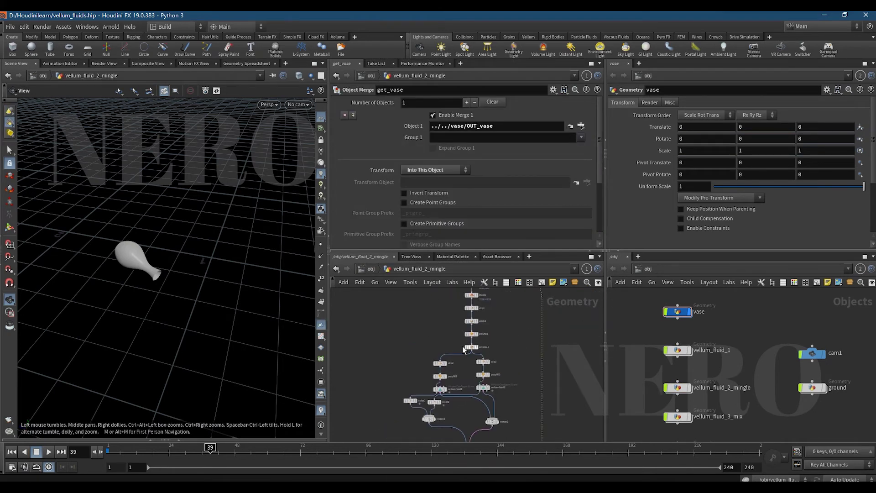
scroll(464, 351, "up", 2)
left_click(481, 351)
key("ctrl+Up")
key("g")
left_click_drag(176, 288, 192, 263)
scroll(436, 369, "up", 2)
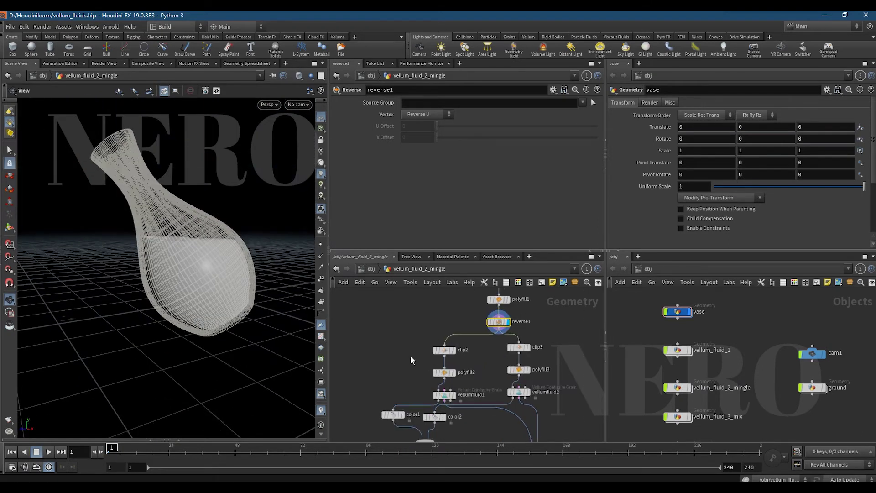
- Display clip2 and clip3 in turn to compare the upper and lower parts of the liquid volume
left_click(444, 350)
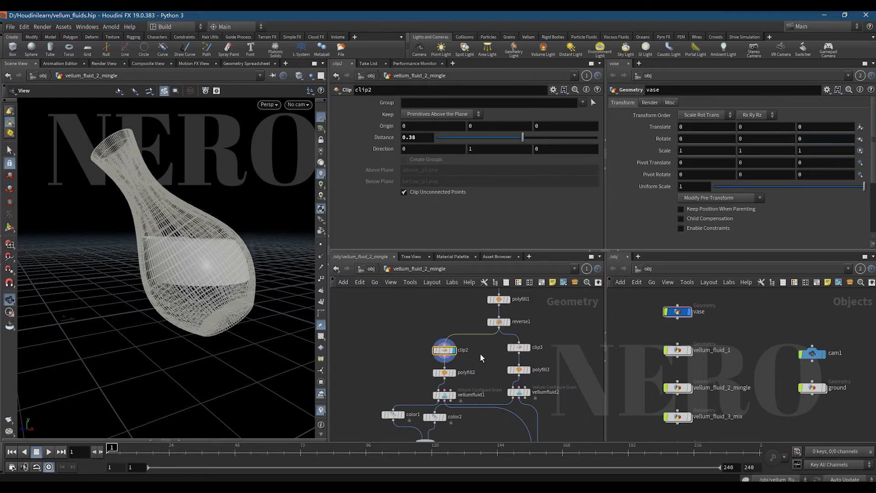
left_click(528, 348)
middle_click_drag(492, 361, 497, 309)
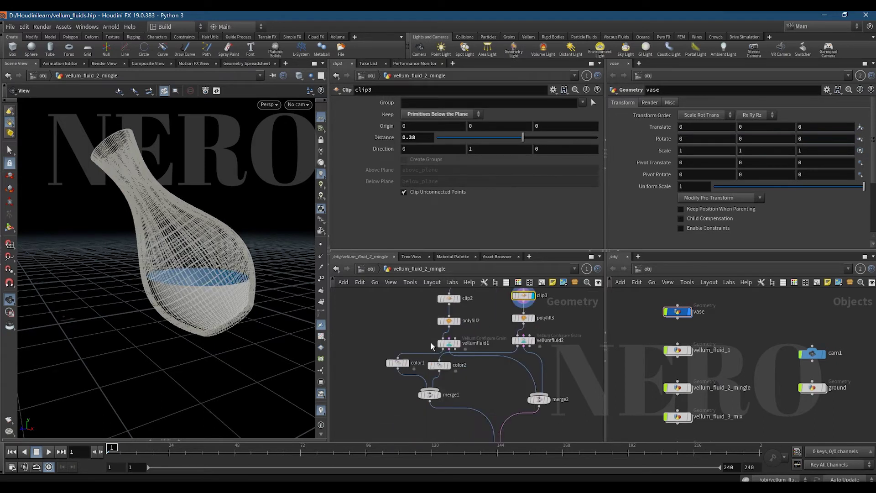
- Compare the density and phase settings of vellumfluid1 and vellumfluid2 in the mingle network
left_click_drag(473, 351, 554, 350)
key("r")
key("r")
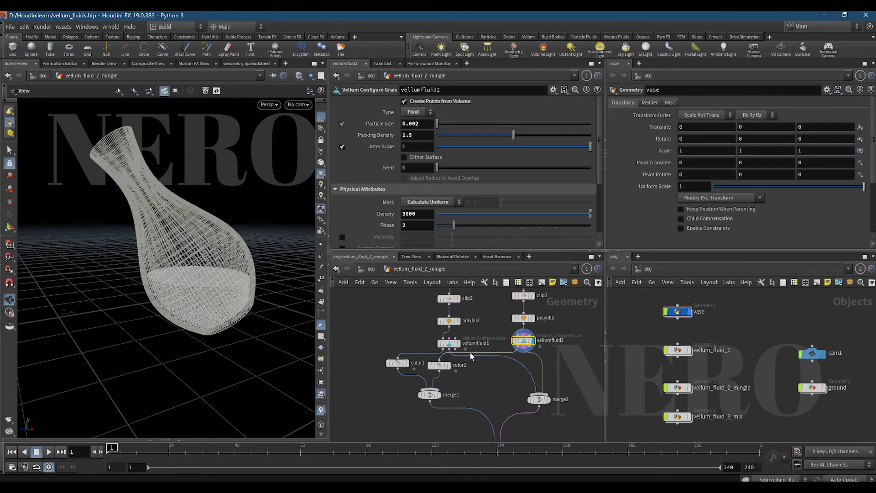
scroll(429, 338, "up", 2)
key("Left")
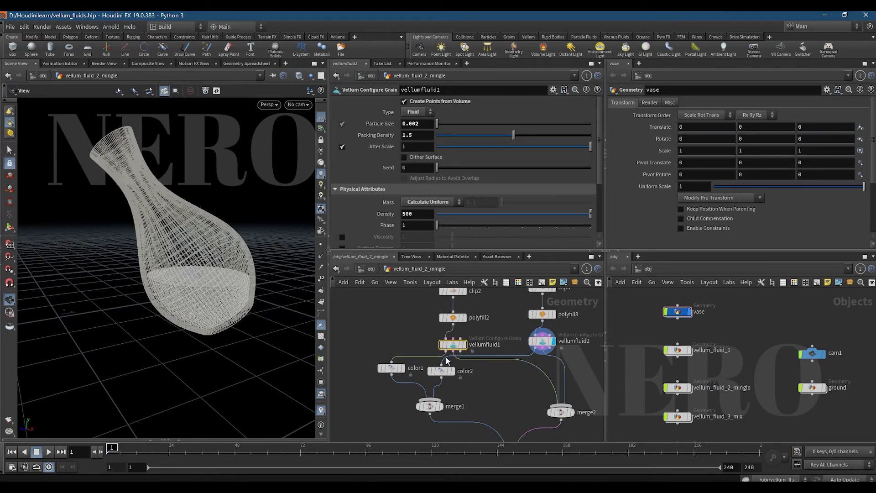
left_click(417, 214)
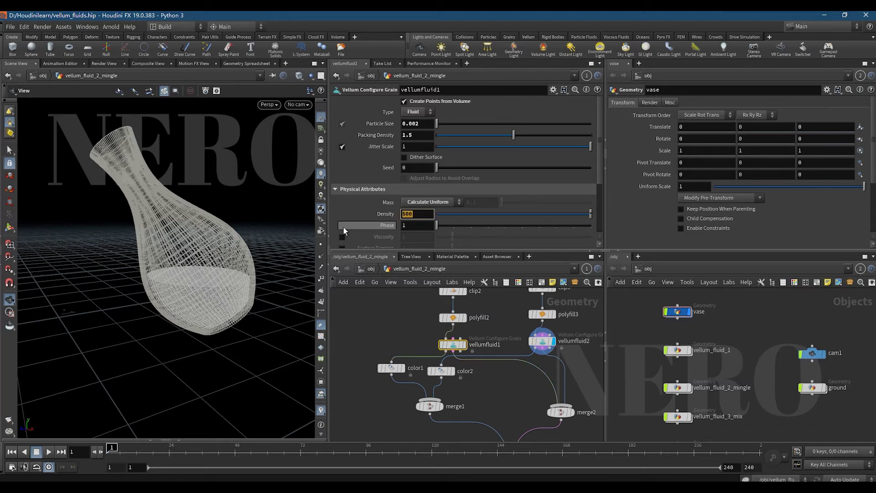
left_click(543, 340)
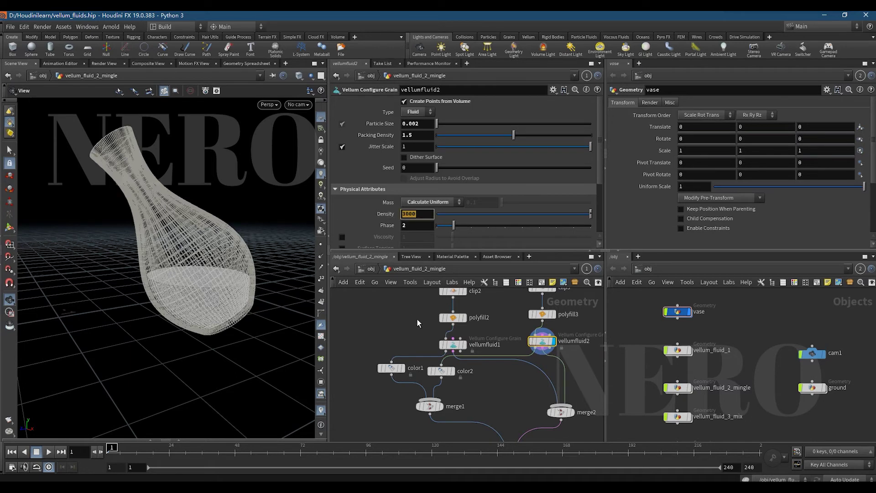
left_click(453, 345)
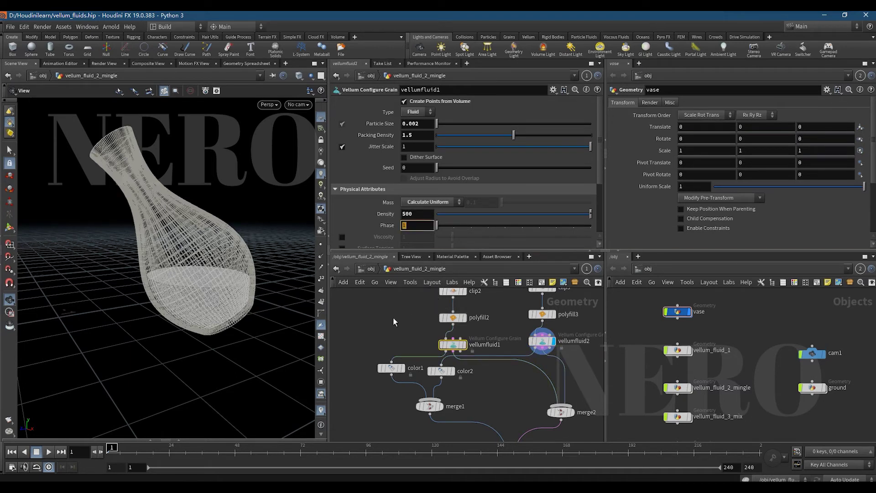
left_click(543, 341)
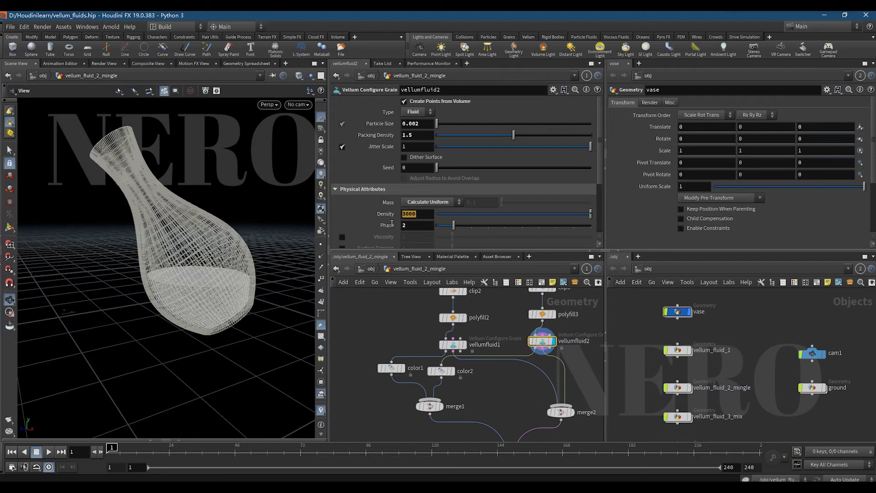
scroll(395, 327, "down", 3)
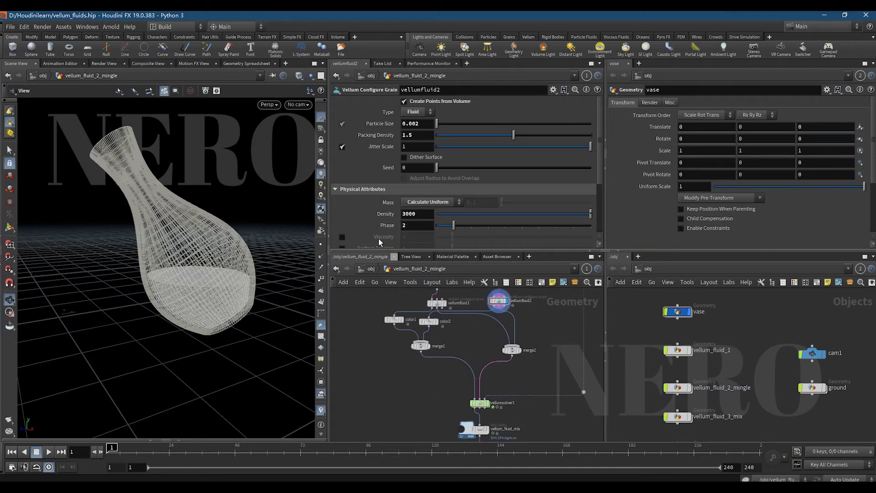
- Recheck the density and phase values of vellumfluid1 against those of vellumfluid2
middle_click_drag(483, 335, 470, 383)
left_click(426, 346)
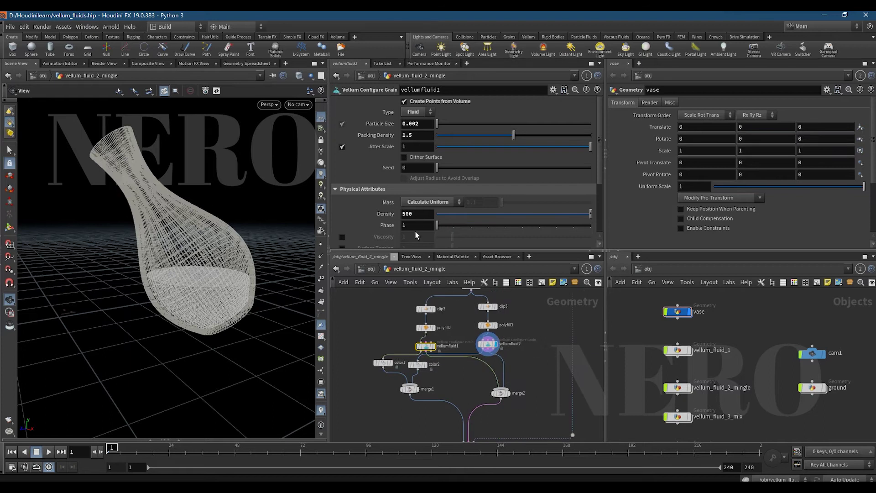
left_click(488, 343)
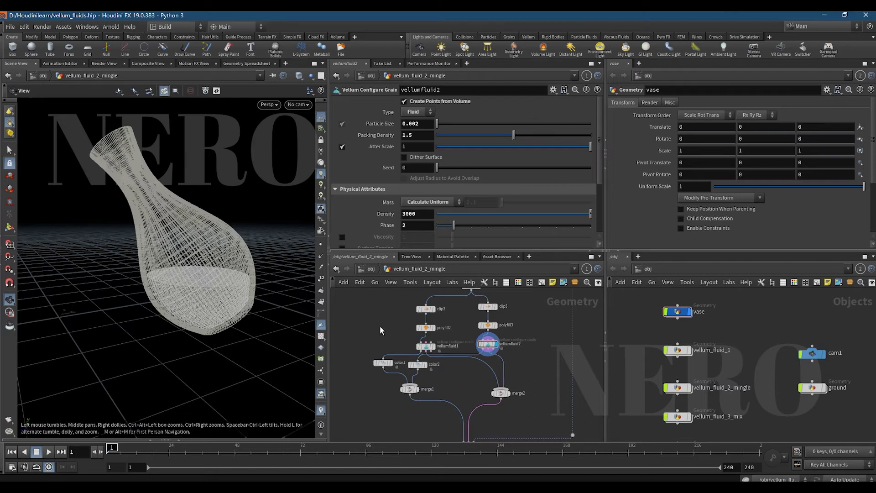
left_click(426, 346)
scroll(481, 327, "up", 1)
left_click(515, 330)
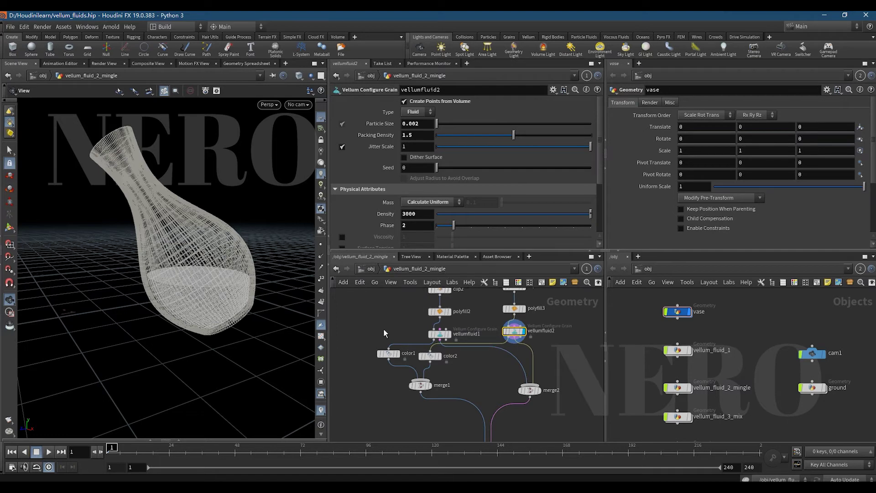
- Display the vellum_fluid_mix file cache and scrub to frame 49 to examine the spilled two-colour particles
scroll(410, 330, "down", 5)
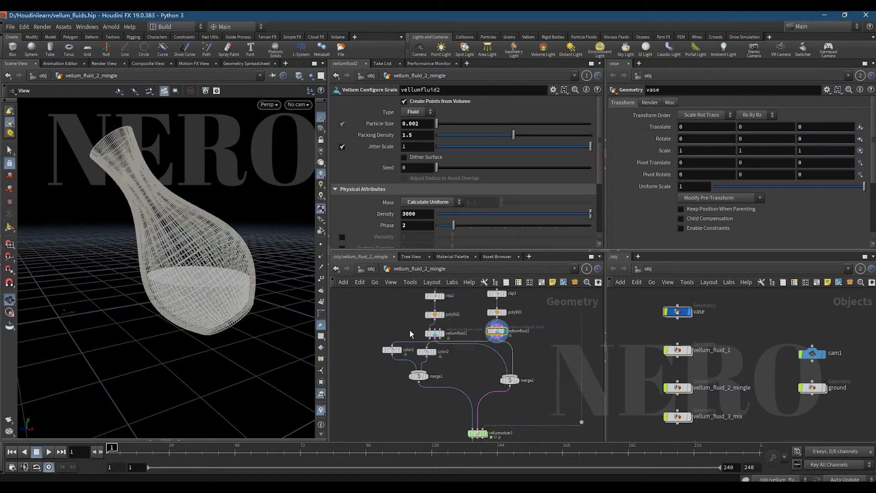
left_click(447, 374)
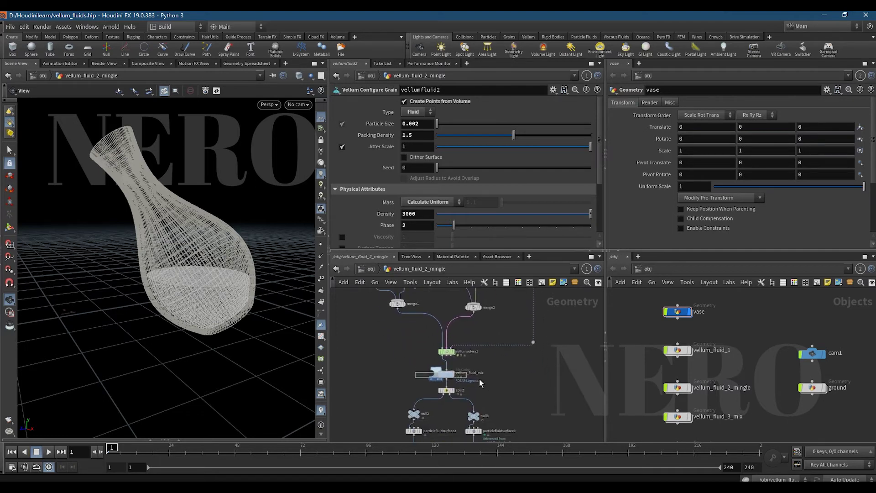
key("r")
scroll(198, 331, "down", 5)
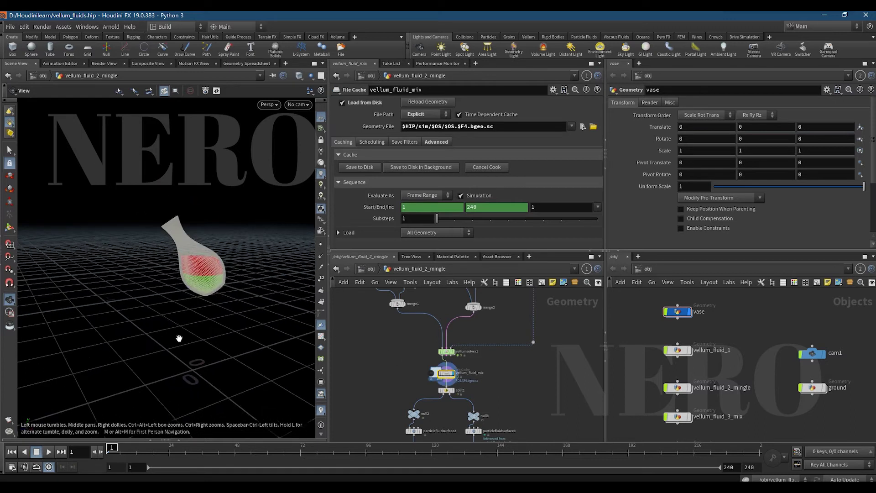
left_click_drag(128, 457, 131, 458)
scroll(161, 326, "down", 4)
left_click_drag(161, 326, 163, 347)
left_click_drag(155, 449, 238, 449)
scroll(158, 322, "up", 5)
scroll(158, 322, "up", 5)
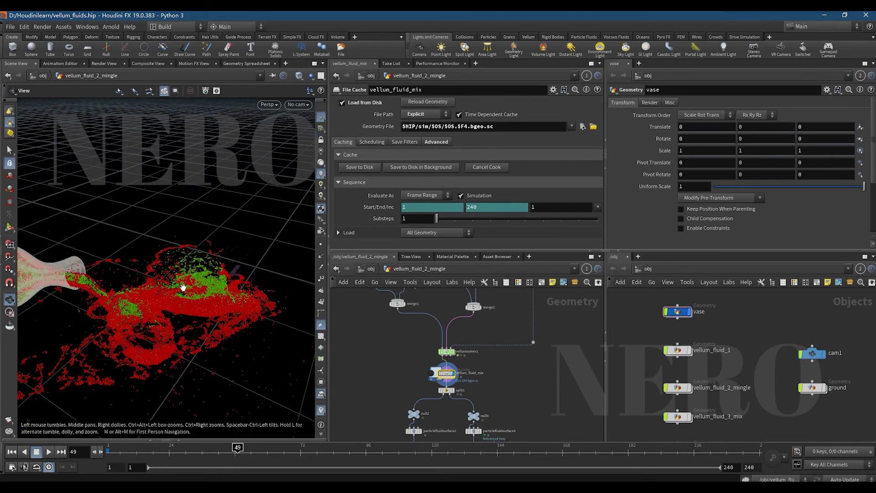
- Scrub the mingle simulation to frame 63 and examine the particles in and around the vase up close
left_click_drag(239, 449, 276, 454)
scroll(237, 328, "down", 5)
left_click_drag(237, 328, 196, 313)
scroll(227, 307, "up", 4)
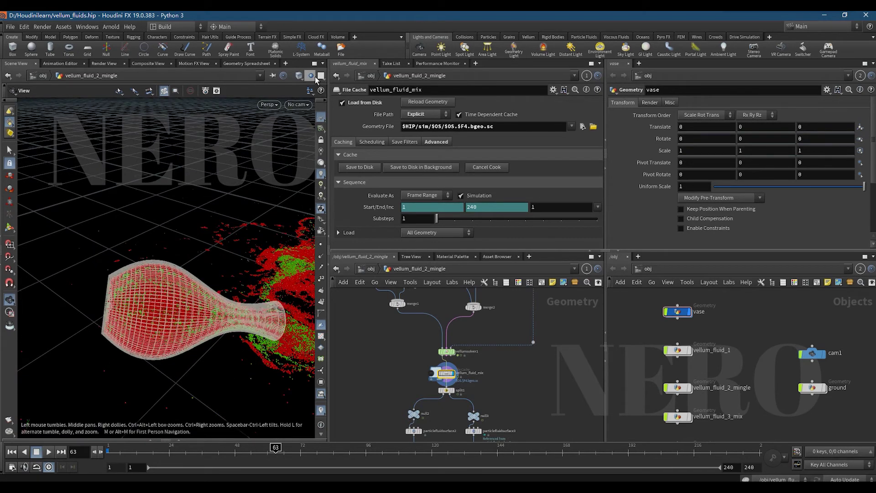
left_click_drag(170, 321, 159, 286)
scroll(167, 310, "up", 2)
left_click_drag(169, 317, 269, 294)
mouse_move(139, 300)
left_mouse_down()
mouse_move(124, 310)
mouse_move(153, 294)
left_mouse_up()
mouse_move(274, 451)
left_mouse_down()
mouse_move(248, 451)
mouse_move(276, 449)
left_mouse_up()
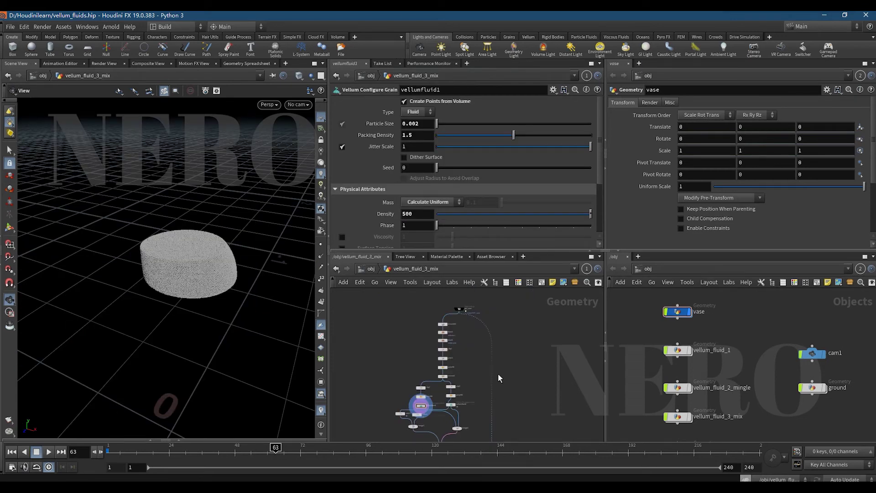
- Compare the density and phase settings of vellumfluid1 and vellumfluid2 in the vellum_fluid_3_mix network
scroll(501, 368, "up", 5)
middle_click_drag(455, 375, 552, 388)
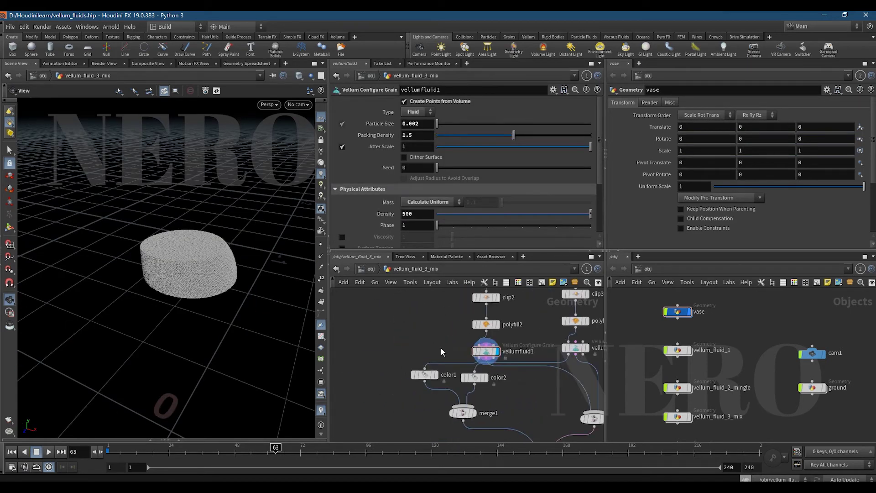
left_click(417, 225)
middle_click_drag(434, 315, 398, 315)
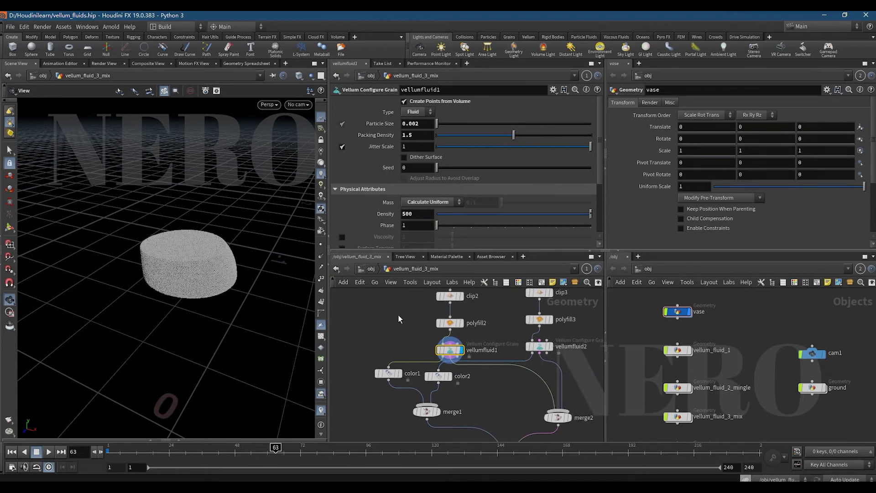
left_click(540, 346)
left_click(500, 390)
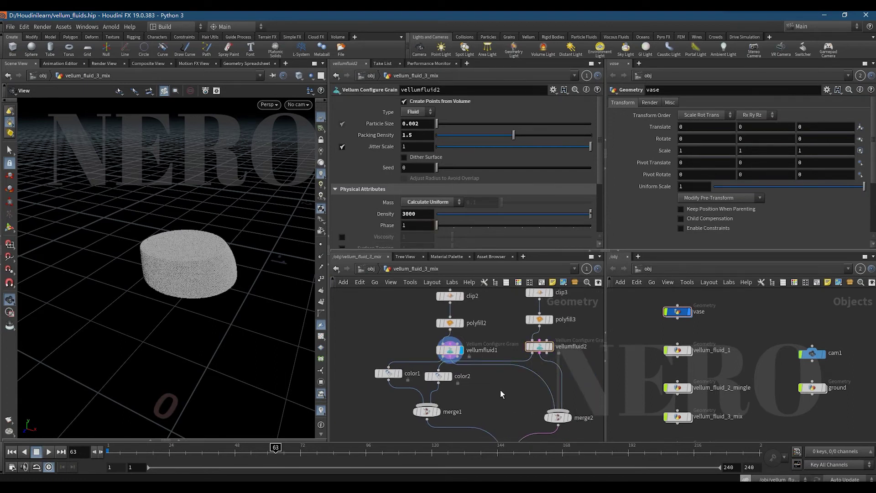
scroll(500, 390, "down", 5)
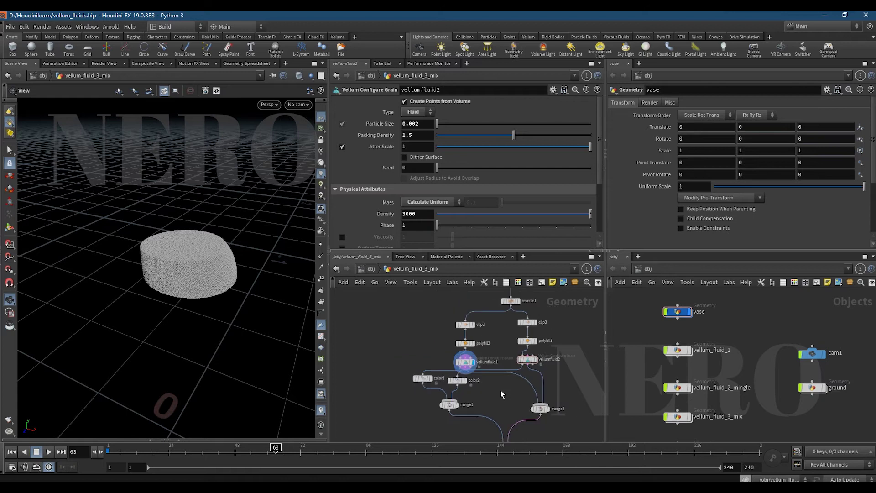
scroll(451, 363, "down", 2)
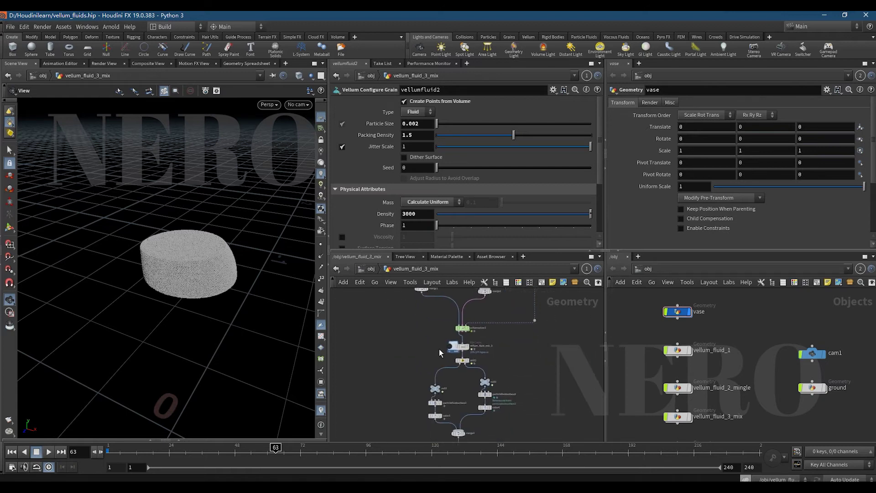
- Display the vellum_fluid_mix_3 cache through cam1 and scrub the timeline to examine how the two fluids blend
left_click(471, 343)
left_click(298, 104)
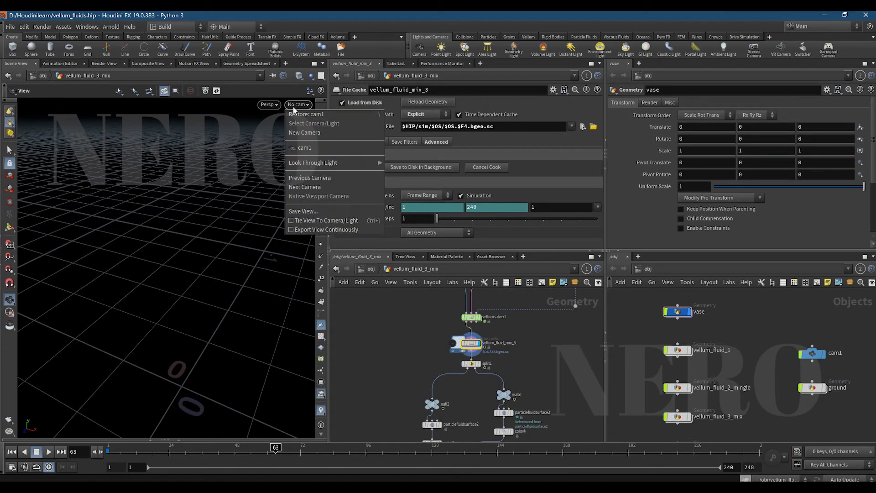
left_click(310, 115)
left_click_drag(132, 448, 150, 448)
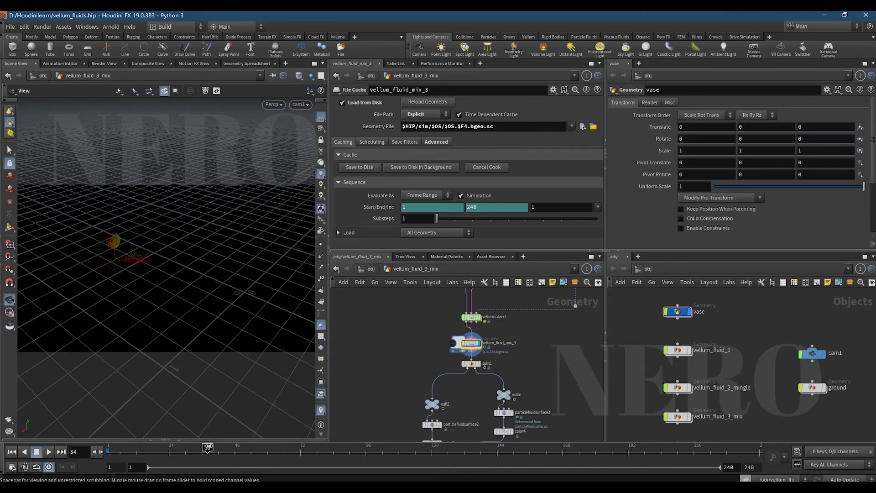
left_click_drag(106, 287, 219, 280)
- Display the vellum_fluid_mesh_mix_3 cache and scrub to frame 78 to examine the meshed fluid
scroll(382, 388, "down", 10)
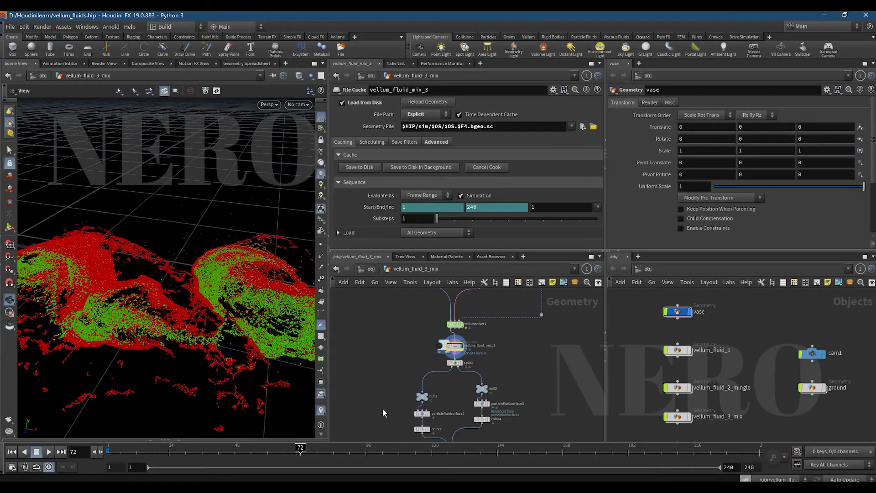
left_click(477, 362)
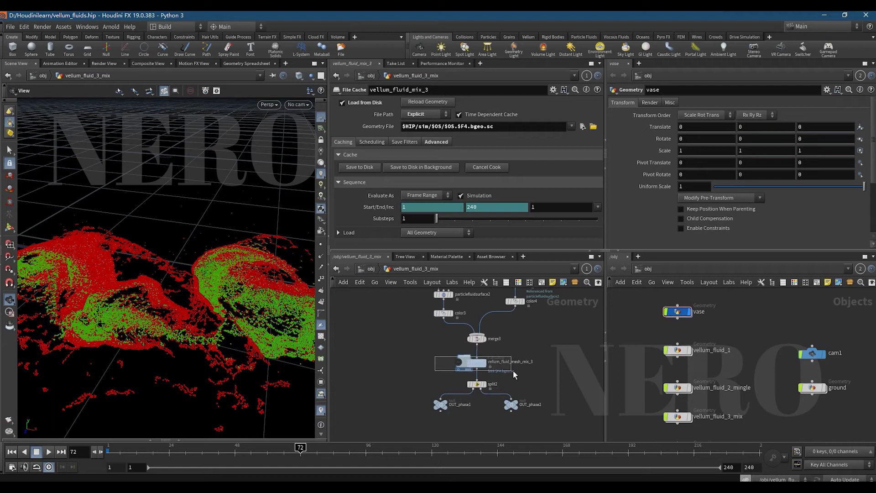
mouse_move(256, 452)
left_mouse_down()
mouse_move(240, 452)
mouse_move(317, 451)
left_mouse_up()
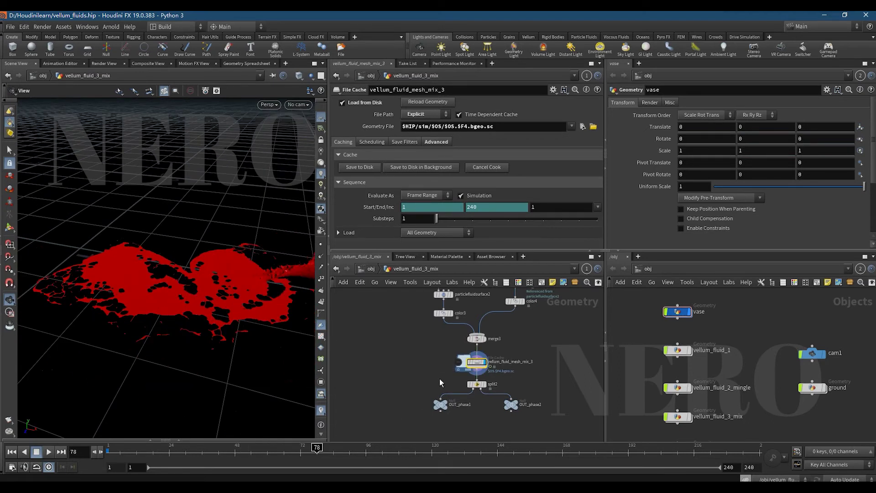
- Inspect the split2 phase group and the OUT_phase1 and OUT_phase2 outputs below the mesh cache
left_click(477, 384)
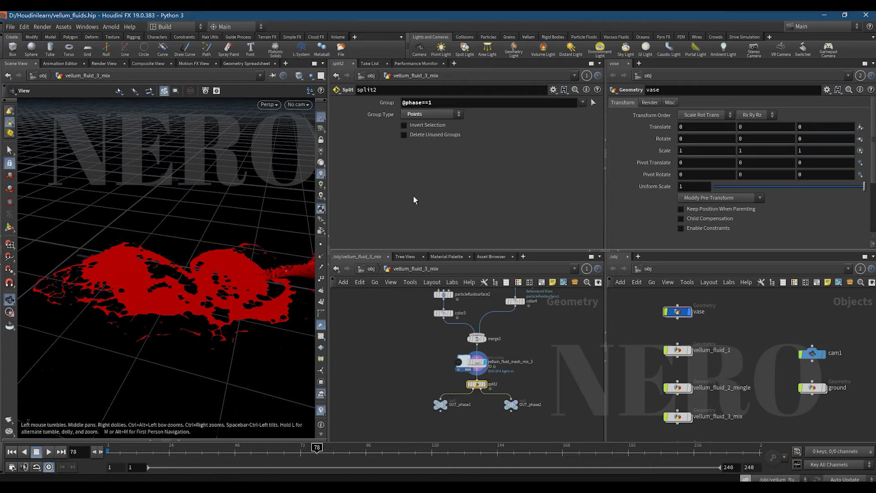
left_click(439, 405)
left_click(511, 404)
left_click(477, 362)
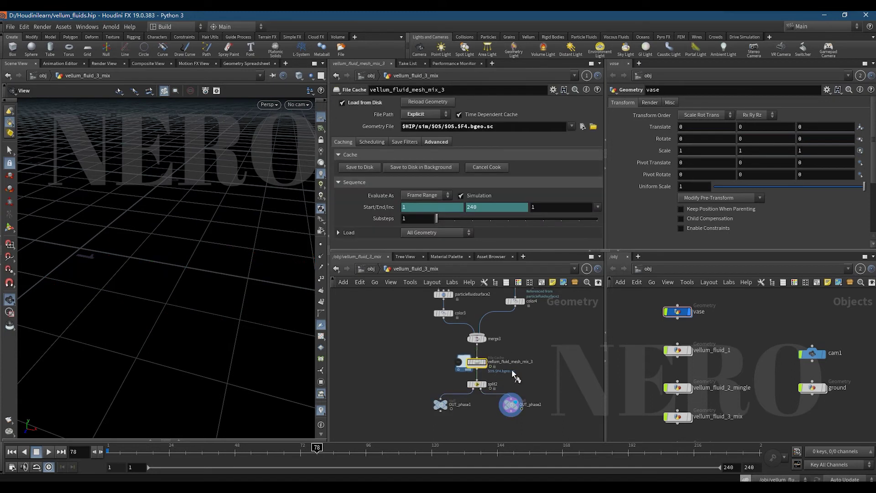
left_click(487, 340)
left_click_drag(251, 265, 238, 294)
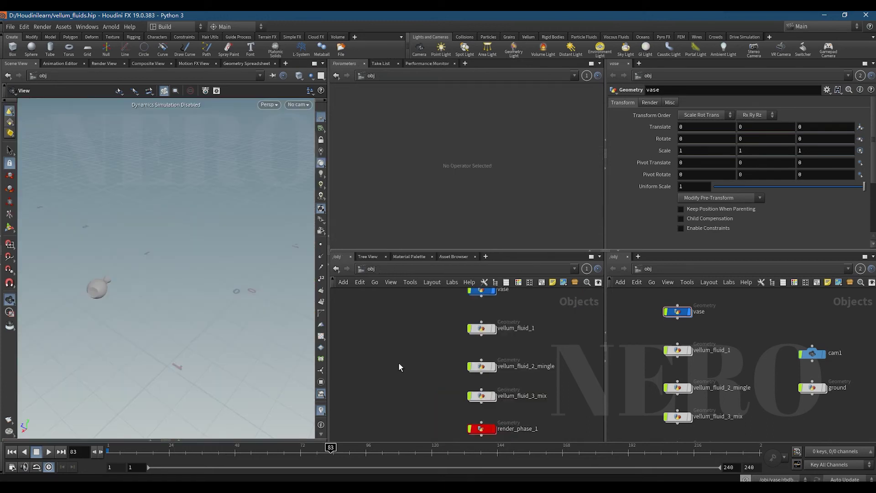
- Create a new Geometry object at the object level and enter its network
key("Tab")
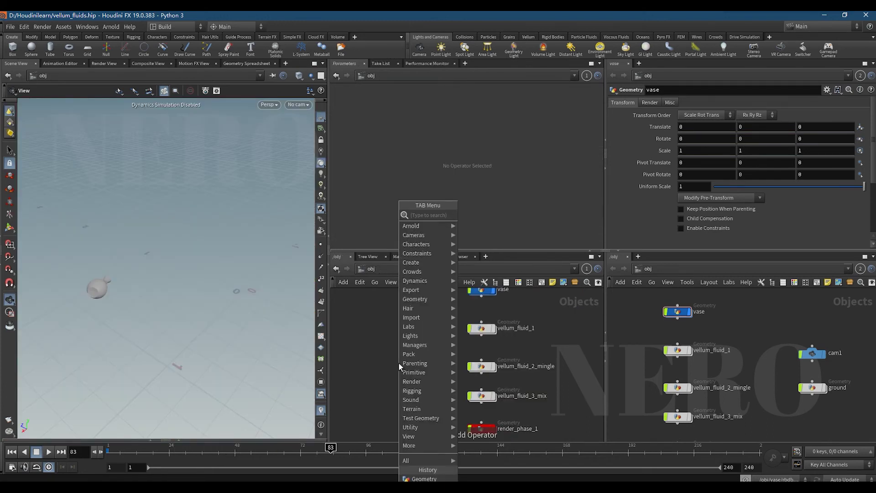
type("geo")
key("Return")
double_click(399, 363)
- Add a DOP Network inside the new geometry object and enter it
key("Tab")
type("dop")
key("Down")
key("Return")
double_click(398, 362)
- Add a Vellum Solver to the DOP network and connect it to the output node
key("Tab")
type("vellum sol")
key("Return")
left_click(479, 295)
left_click_drag(467, 356, 480, 304)
scroll(396, 194, "up", 3)
scroll(395, 193, "up", 10)
left_click_drag(481, 318, 471, 317)
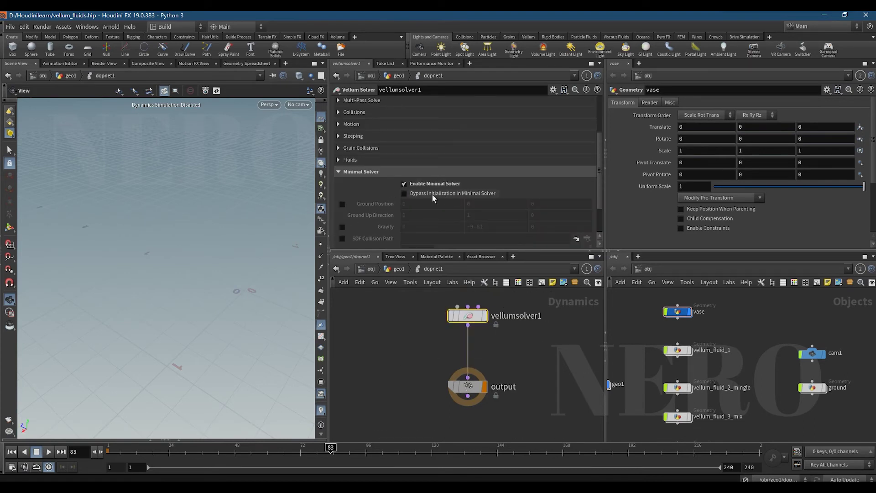
- Enable Spatial Sort Interval in the Vellum Solver's Fluids settings
scroll(394, 343, "down", 1)
scroll(406, 207, "down", 2)
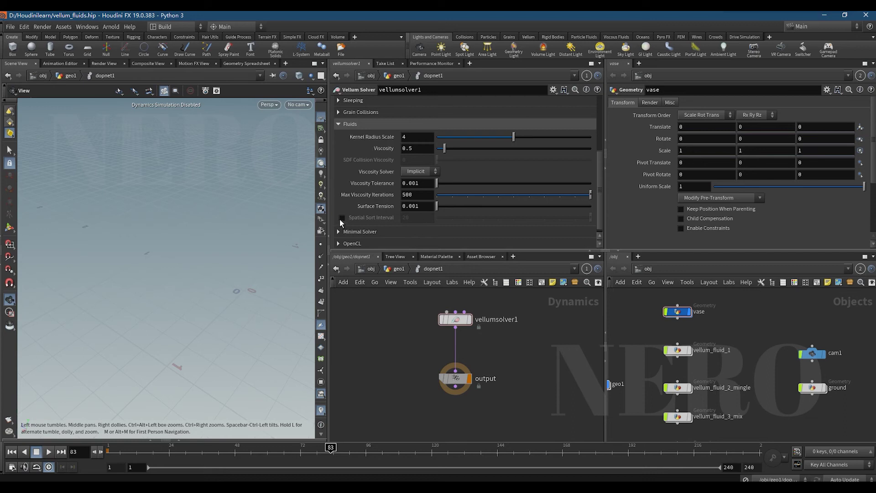
left_click(342, 218)
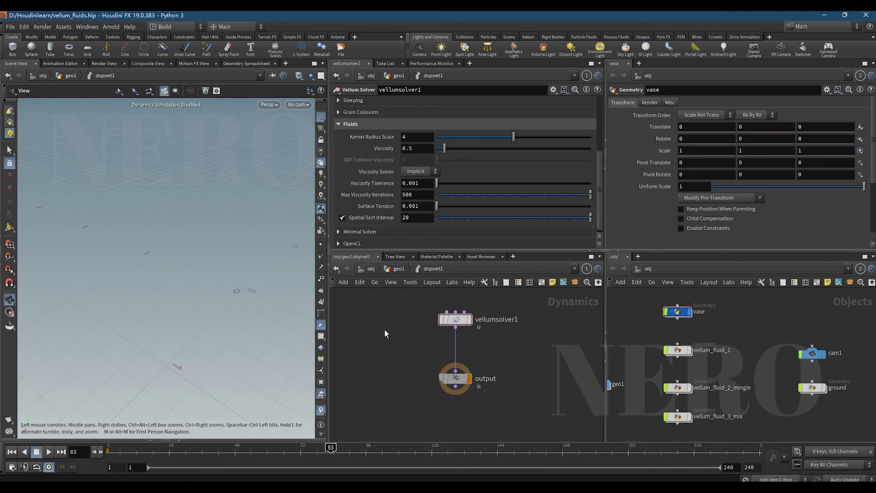
- Start a screen-capture annotation over the viewport and sketch three small neighbouring particles in red
key("ctrl+alt+a")
mouse_move(39, 130)
left_mouse_down()
mouse_move(244, 376)
mouse_move(309, 417)
left_mouse_up()
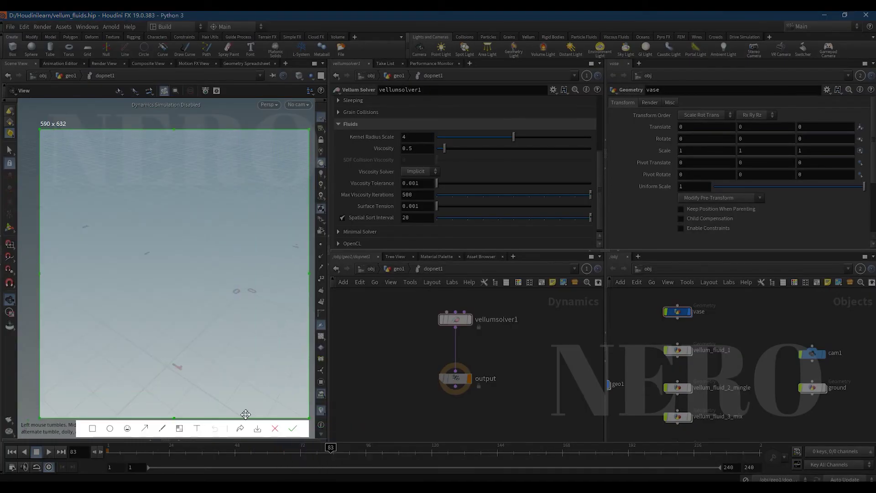
left_click(162, 428)
mouse_move(102, 174)
left_mouse_down()
mouse_move(91, 199)
mouse_move(126, 189)
left_mouse_up()
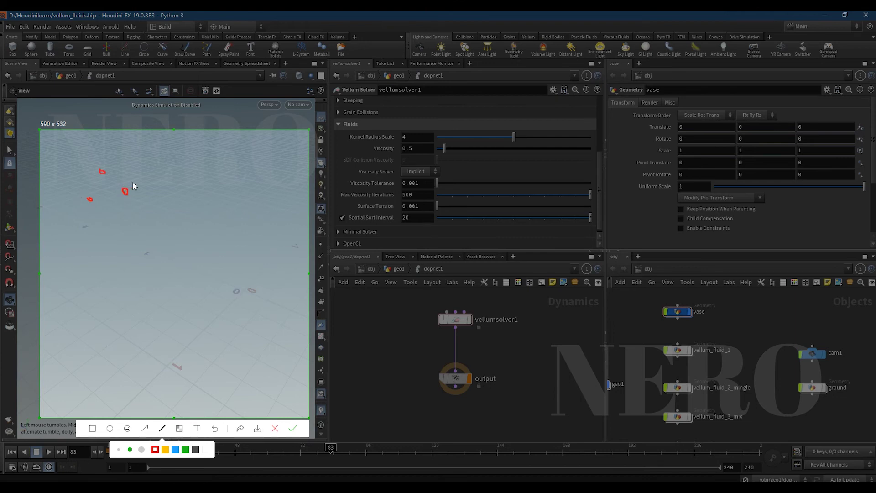
left_click_drag(105, 153, 87, 159)
key("ctrl+z")
- Write the frame labels F=1 and F=2 on the capture and draw a long downward arrow from one particle
left_click_drag(134, 141, 156, 141)
left_click_drag(139, 147, 138, 173)
left_click_drag(188, 254, 151, 263)
left_click_drag(218, 313, 237, 315)
left_click_drag(89, 211, 93, 293)
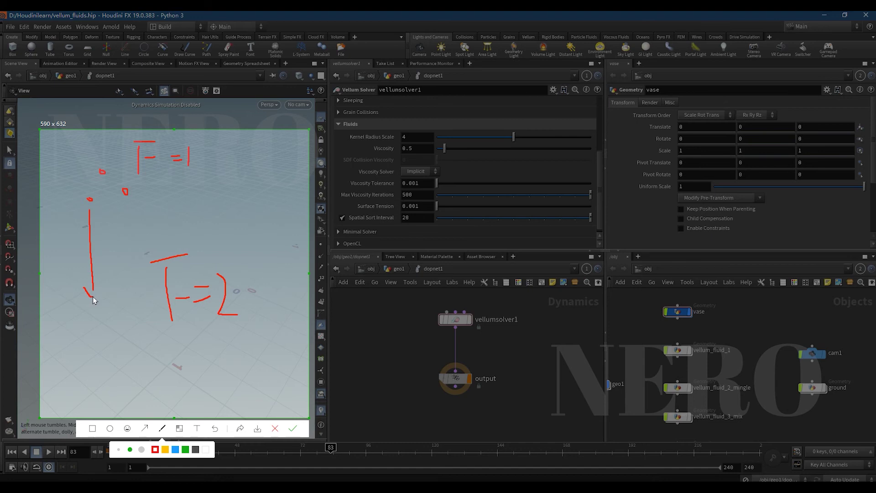
- Draw arrows from the other two particles, circle the three destinations, and discard the annotated capture
left_click_drag(128, 200, 135, 201)
left_click_drag(113, 172, 149, 176)
mouse_move(108, 322)
left_mouse_down()
mouse_move(118, 301)
mouse_move(80, 307)
left_mouse_up()
mouse_move(181, 208)
left_mouse_down()
mouse_move(187, 188)
mouse_move(179, 204)
left_mouse_up()
left_click_drag(160, 163, 156, 184)
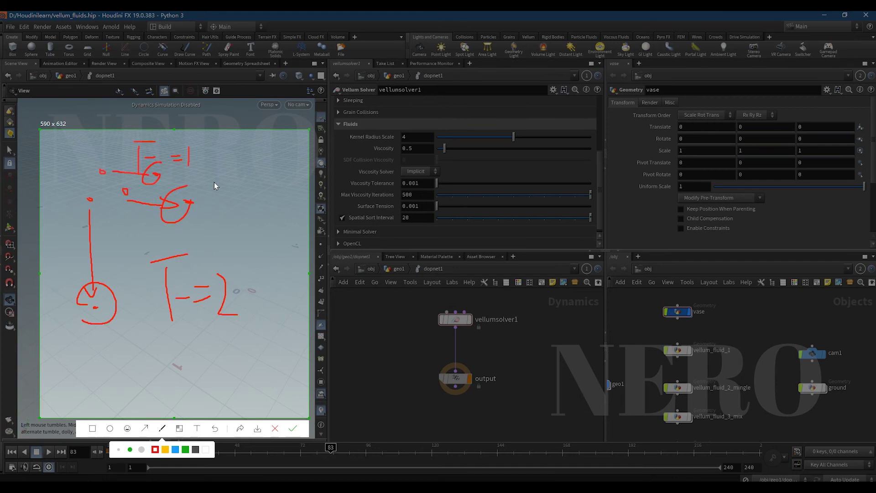
key("Escape")
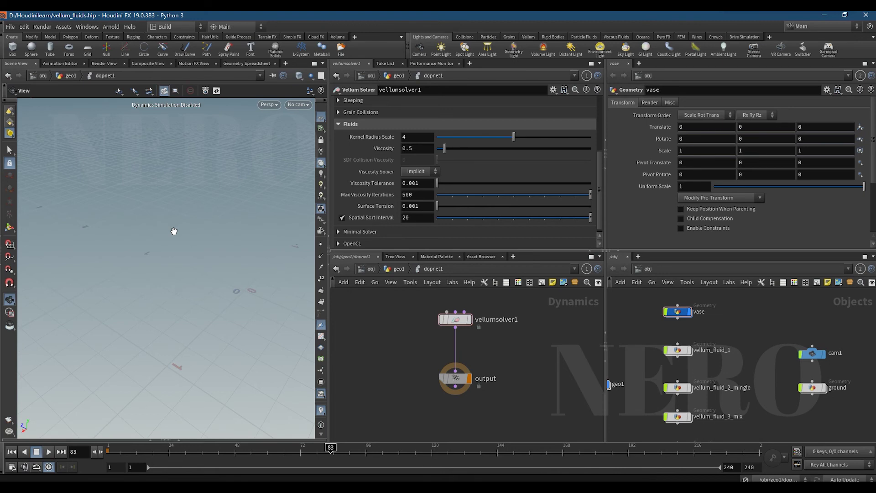
- Start a new screen-capture annotation over the viewport and sketch three particles far apart from each other
key("F1")
left_click_drag(28, 112, 295, 419)
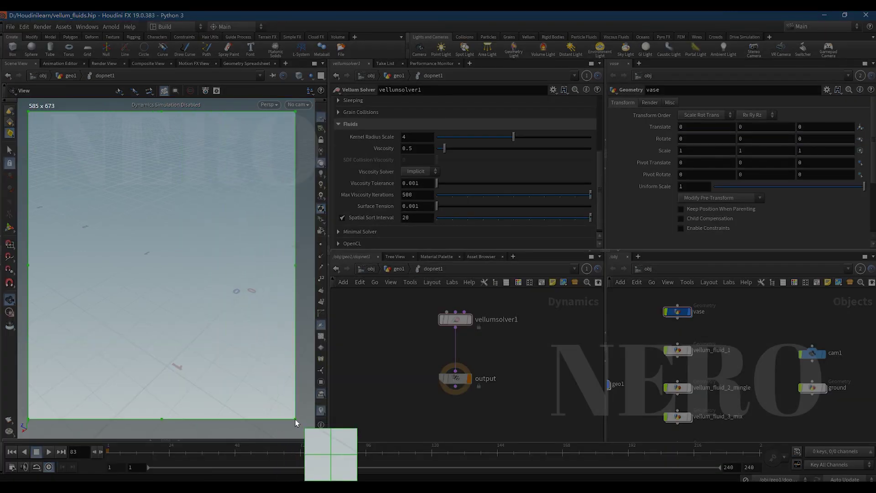
left_click(148, 429)
left_click_drag(95, 165, 93, 157)
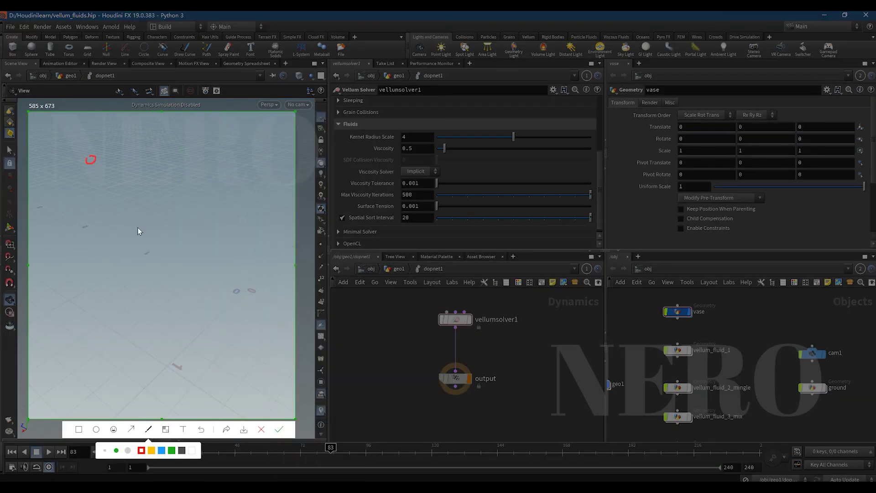
left_click_drag(101, 316, 103, 311)
mouse_move(263, 359)
left_mouse_down()
mouse_move(262, 371)
mouse_move(260, 362)
left_mouse_up()
- Draw a long line from the lower-right particle to the upper one and mark the connections between the particles
left_click_drag(252, 348, 129, 183)
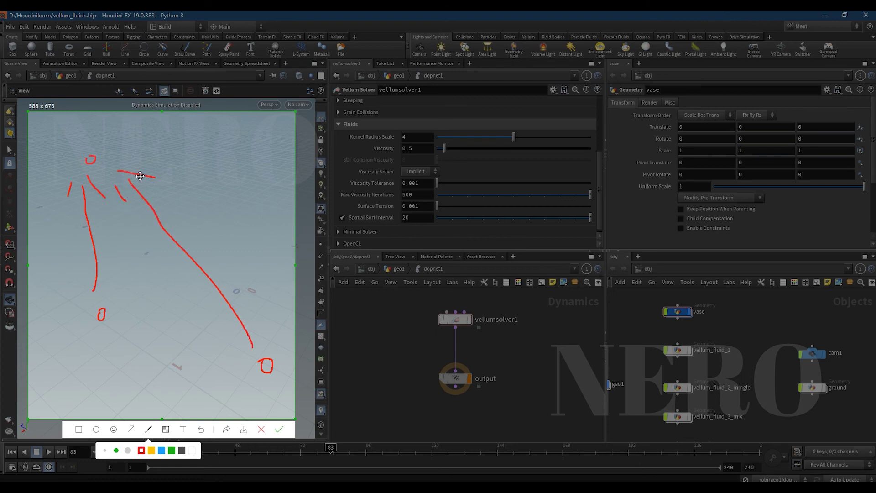
left_click_drag(72, 173, 109, 165)
left_click_drag(93, 289, 75, 302)
left_click_drag(255, 352, 264, 361)
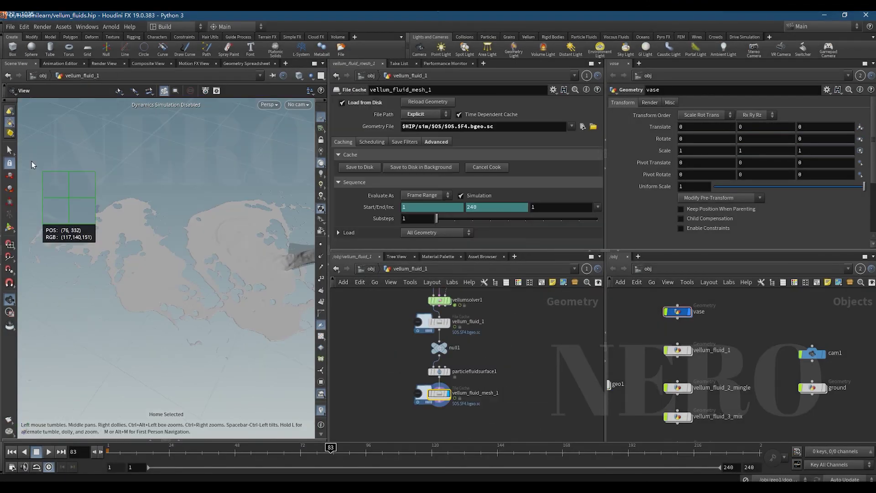
- Trace the outer edge of the vellum_fluid_mesh_1 splash in red on a screen capture, and discard the capture
key("alt+a")
left_click_drag(32, 160, 325, 382)
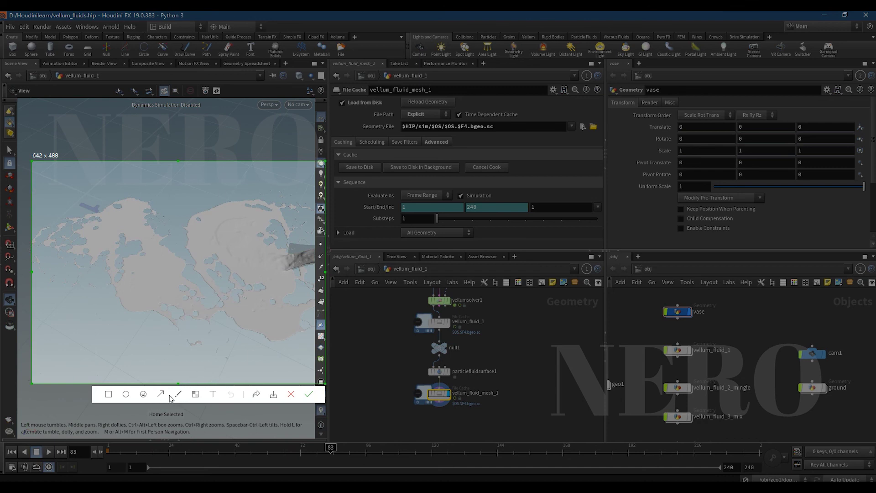
left_click(178, 394)
mouse_move(194, 214)
left_mouse_down()
mouse_move(259, 195)
mouse_move(197, 255)
mouse_move(208, 273)
left_mouse_up()
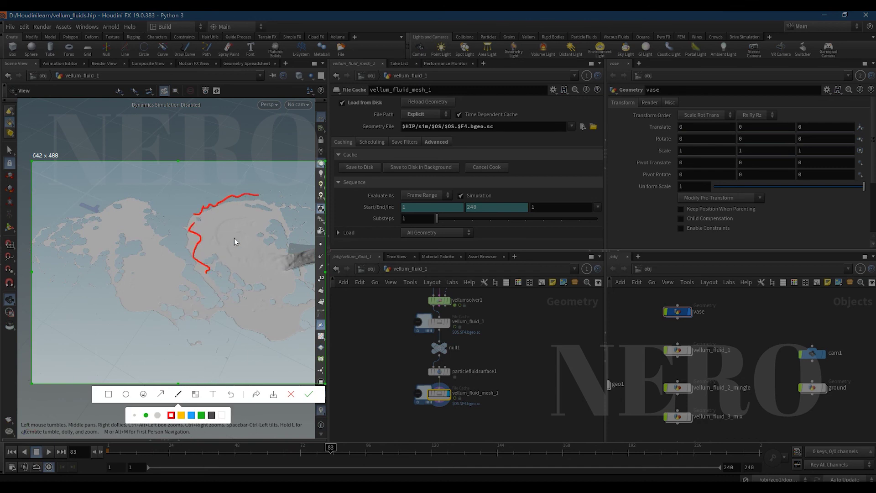
mouse_move(273, 195)
left_mouse_down()
mouse_move(291, 225)
mouse_move(256, 226)
mouse_move(271, 292)
left_mouse_up()
key("Escape")
- Return to dopnet1 inside geo1 and read the help for the Vellum Solver's Spatial Sort Interval
left_click(333, 269)
left_click(402, 363)
double_click(402, 365)
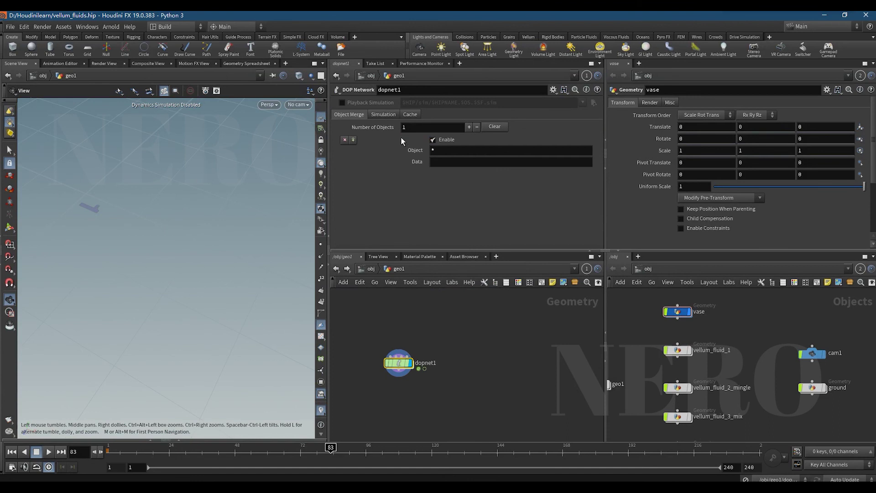
double_click(400, 363)
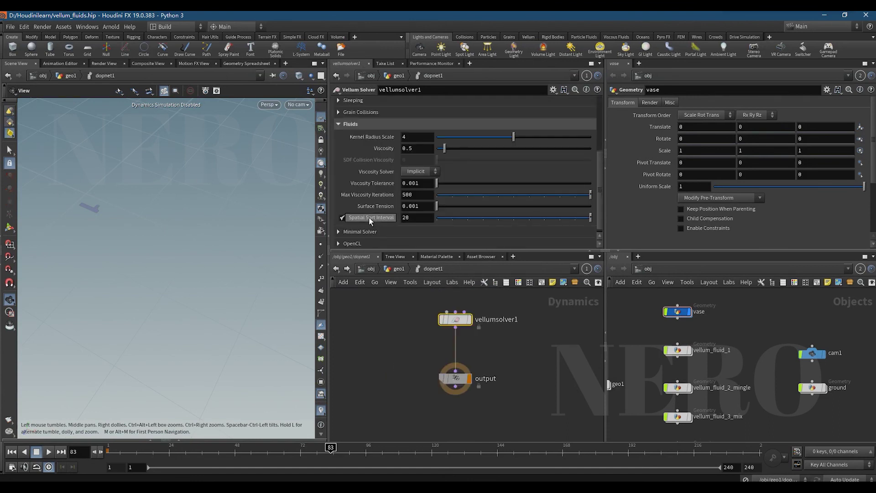
mouse_move(374, 220)
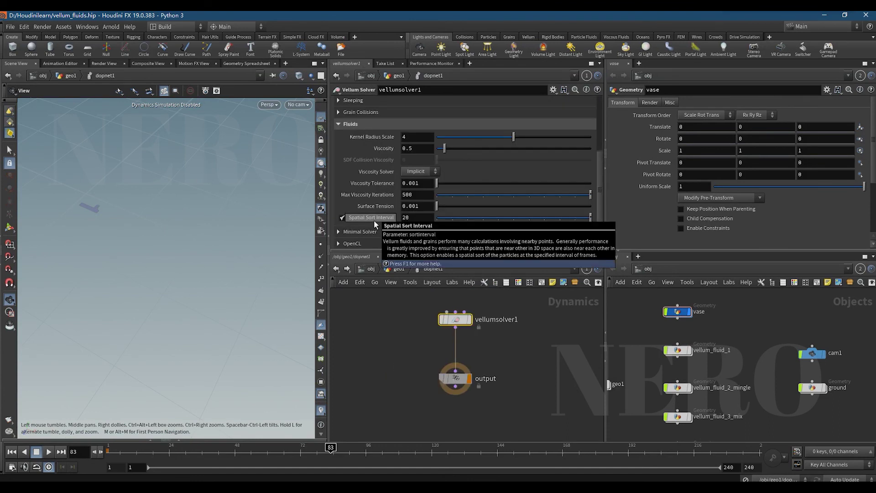